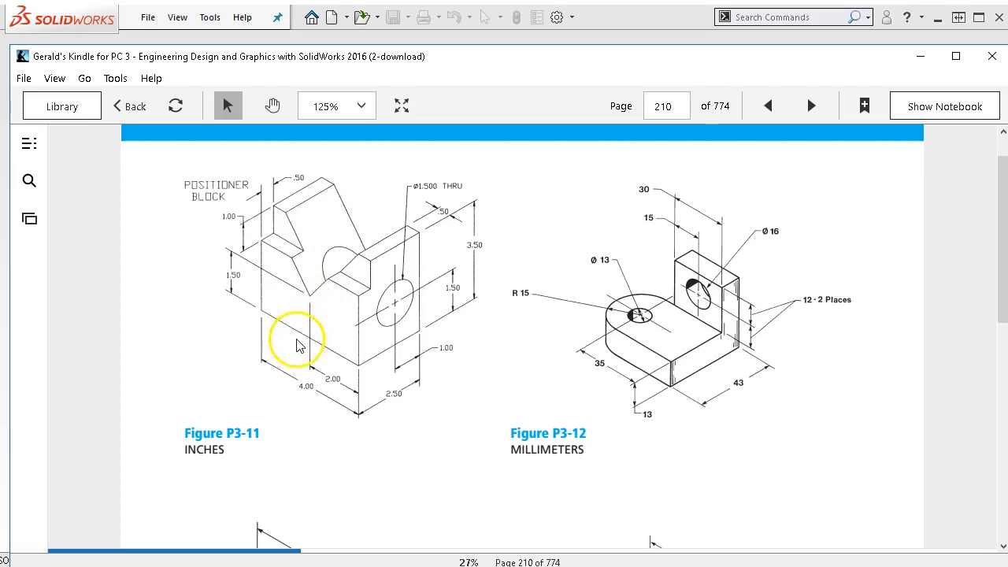
Step: Switch from the reference drawing to SOLIDWORKS and create a new part
left_click(326, 59)
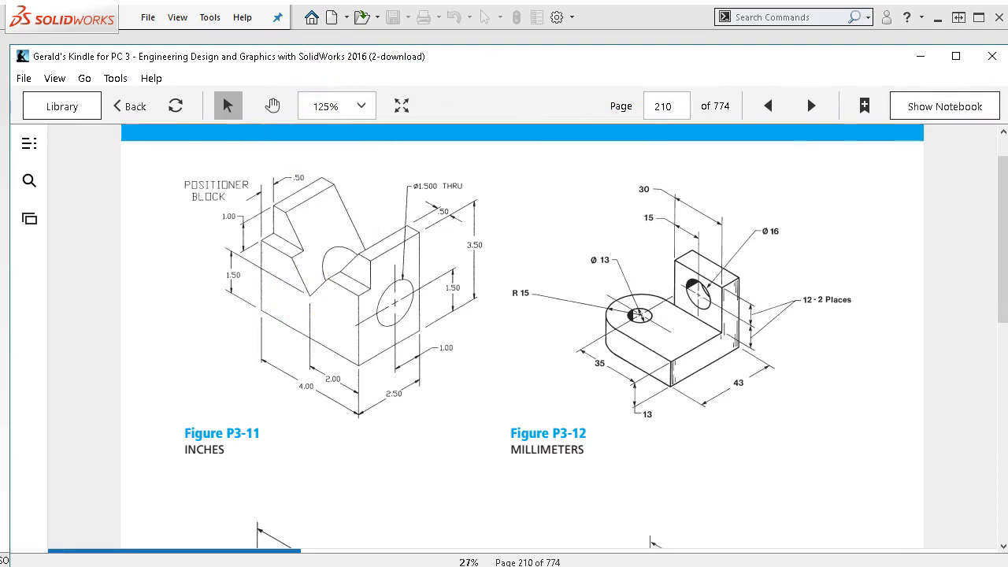
key("alt+Tab")
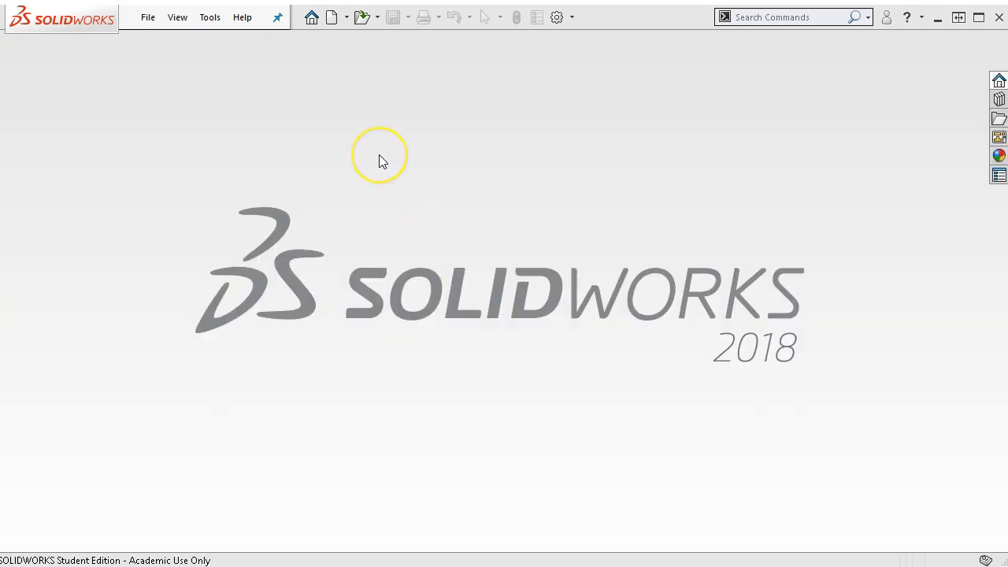
left_click(332, 19)
double_click(328, 164)
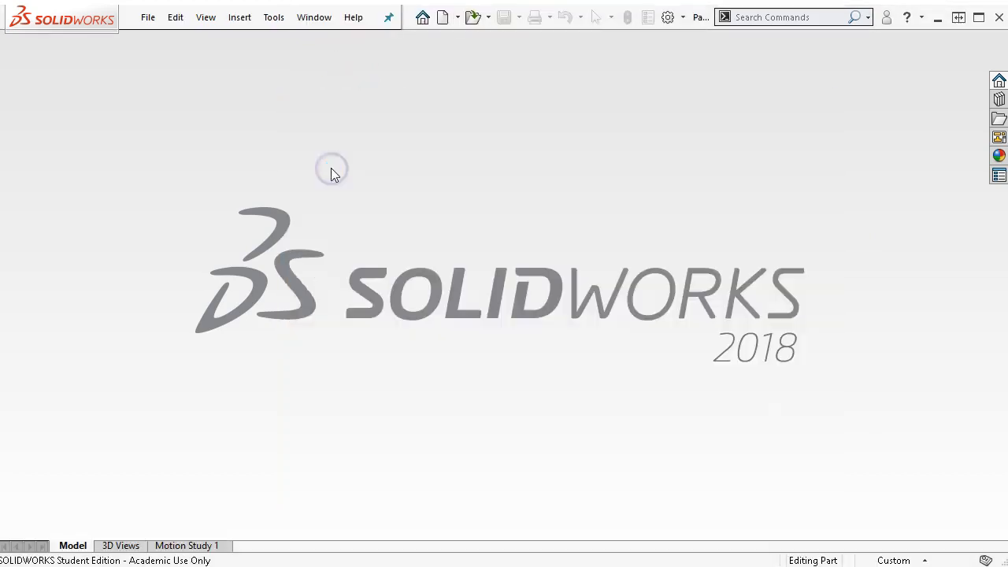
Step: Start a sketch on the Front plane and draw a corner rectangle from the origin, about 4.6 in wide and 2.7 in high
left_click(49, 272)
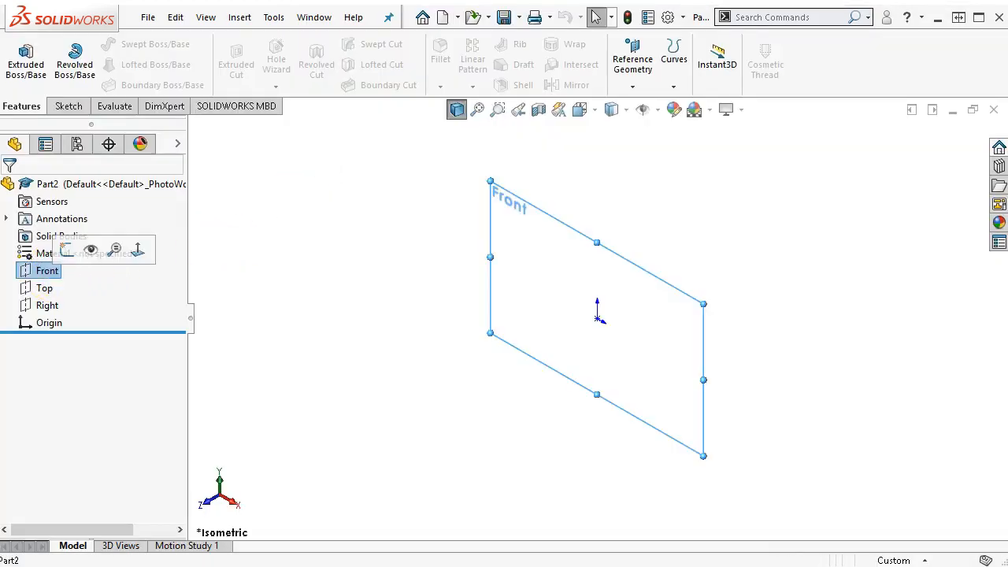
left_click(66, 252)
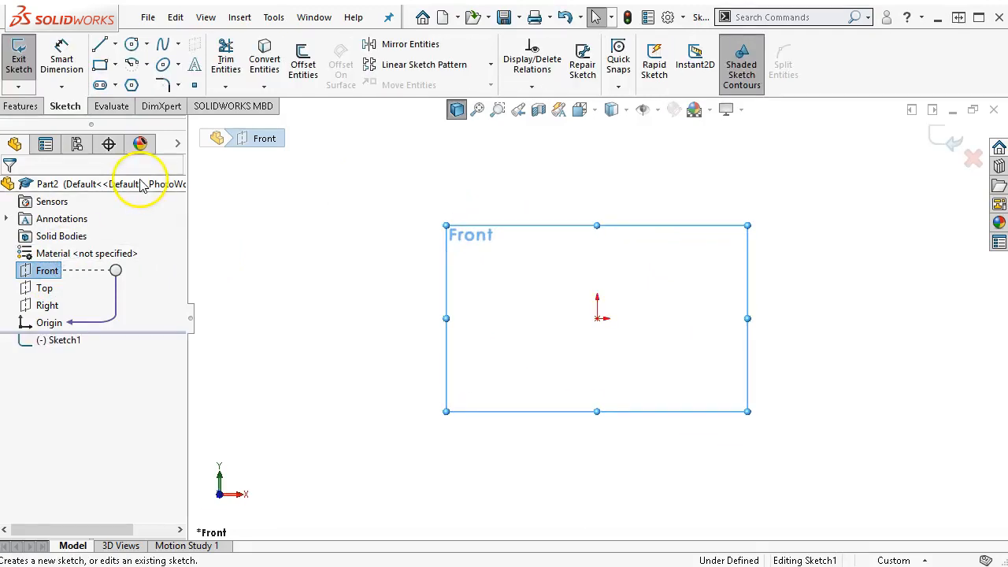
left_click(99, 65)
left_click_drag(598, 317, 815, 171)
Step: Dimension the rectangle's bottom edge and set its width to 4 in
right_click(754, 201)
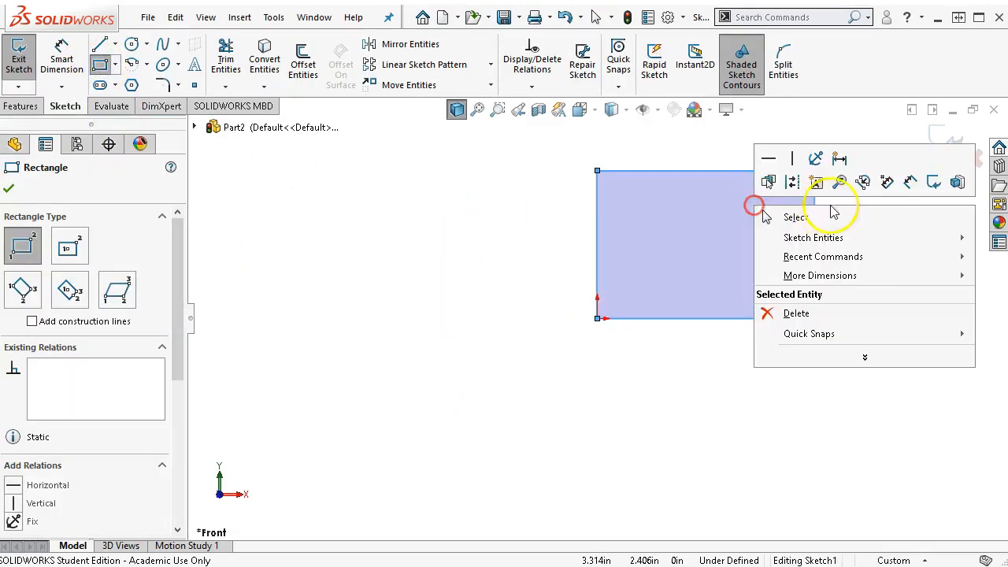
key("Escape")
left_click(907, 185)
left_click(676, 319)
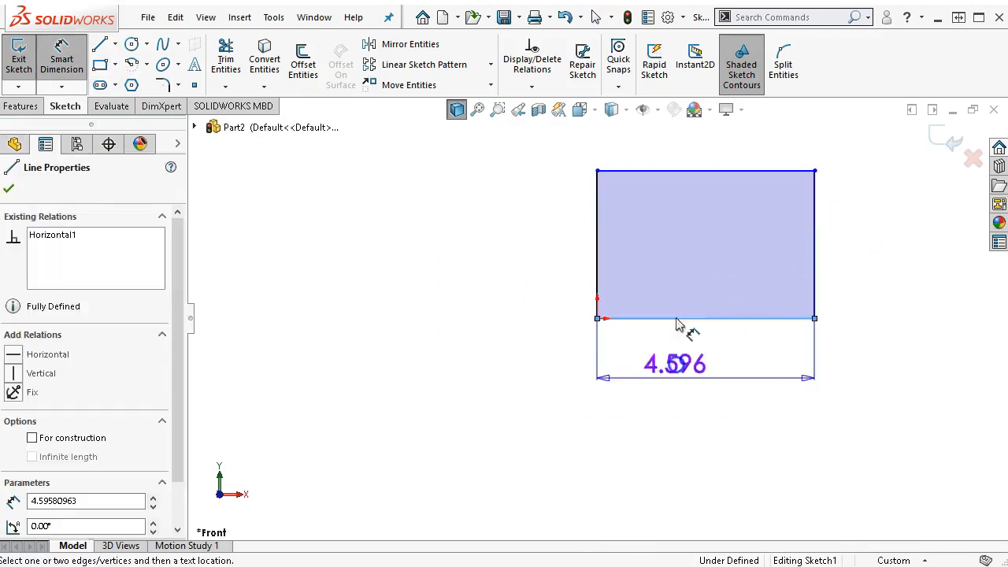
left_click(689, 399)
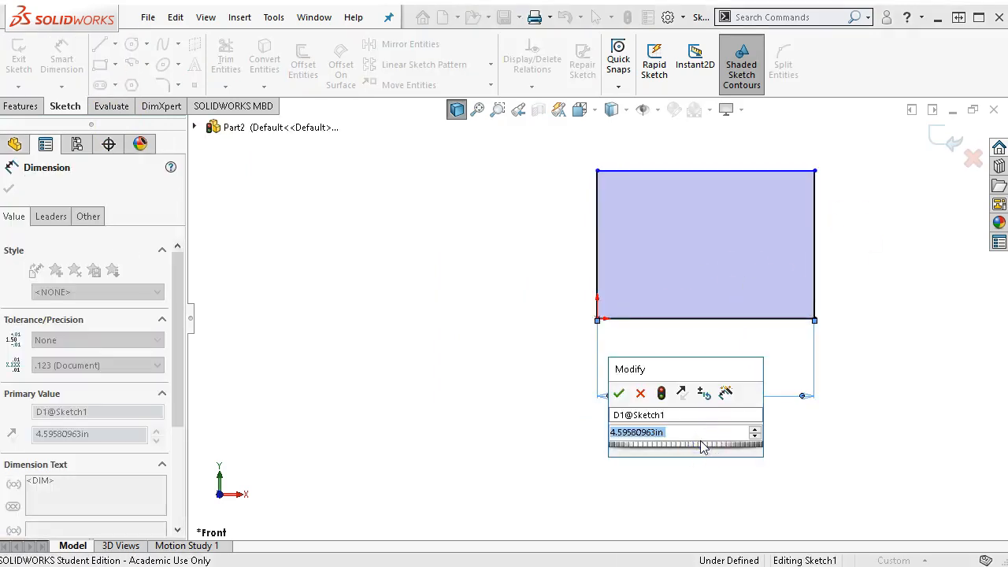
type("4")
key("Return")
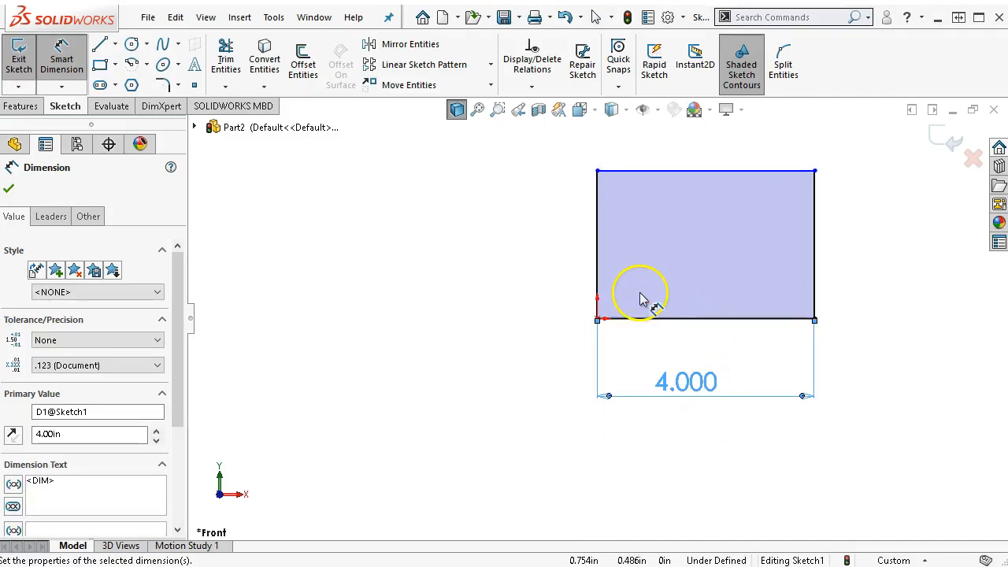
Step: Dimension the rectangle's left edge, set its height to 3.5 in, and leave the dimension command
left_click(595, 262)
left_click(573, 268)
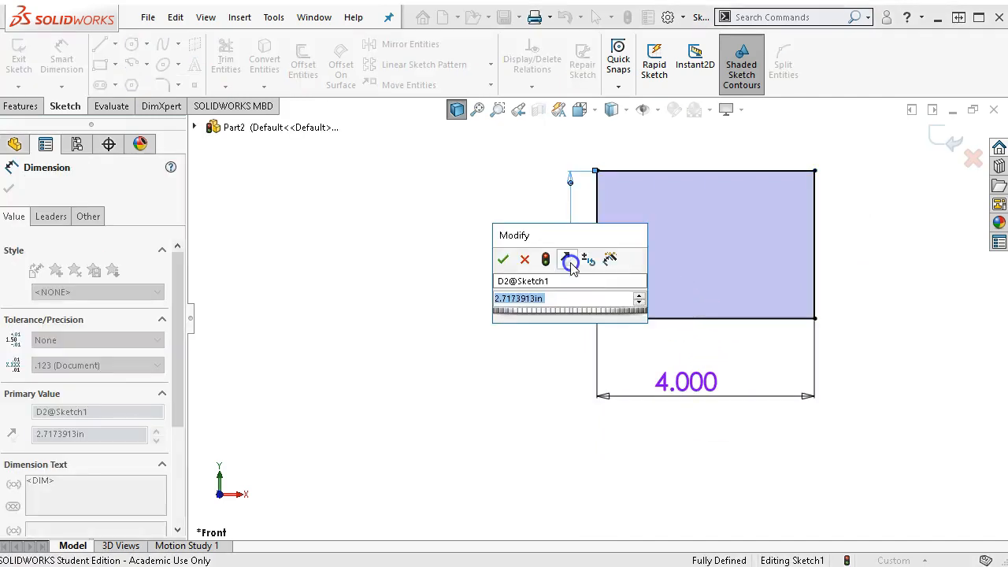
type("3.5")
key("Return")
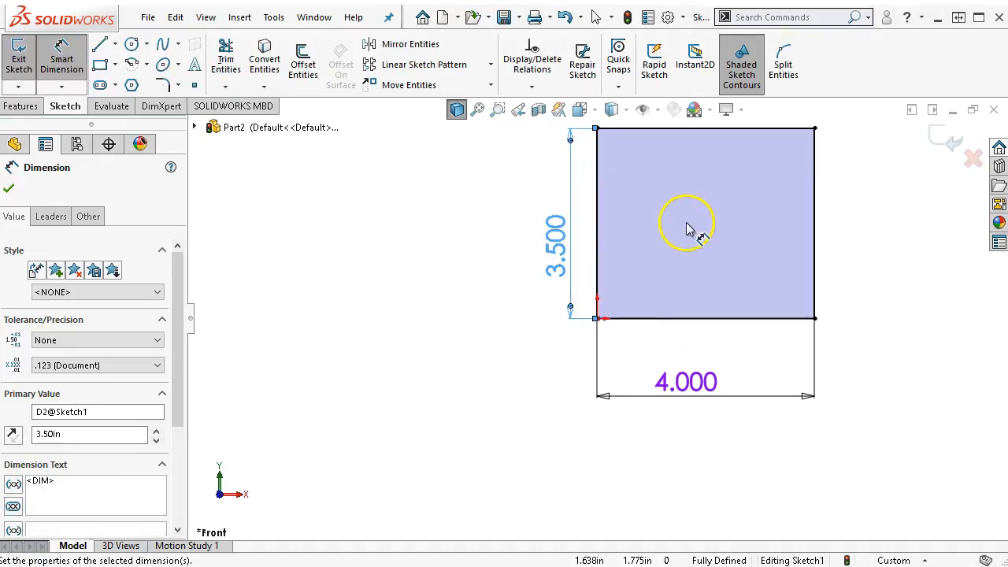
scroll(685, 225, "up", 2)
right_click(704, 248)
left_click(758, 290)
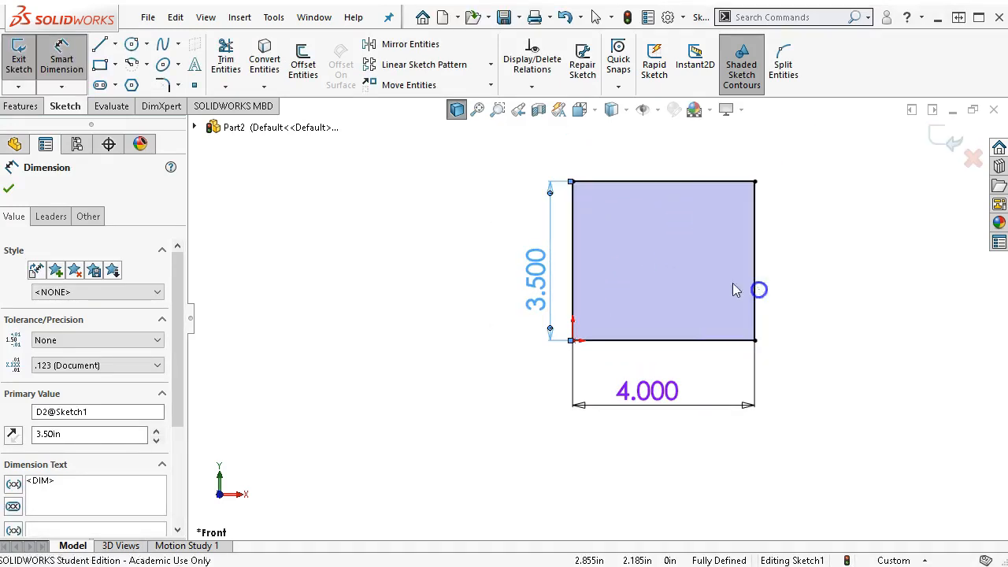
Step: Sketch a V-shaped notch inside the rectangle with two lines running from the top edge down to a shared vertex and back up
left_click(94, 45)
left_click(602, 185)
left_click(657, 273)
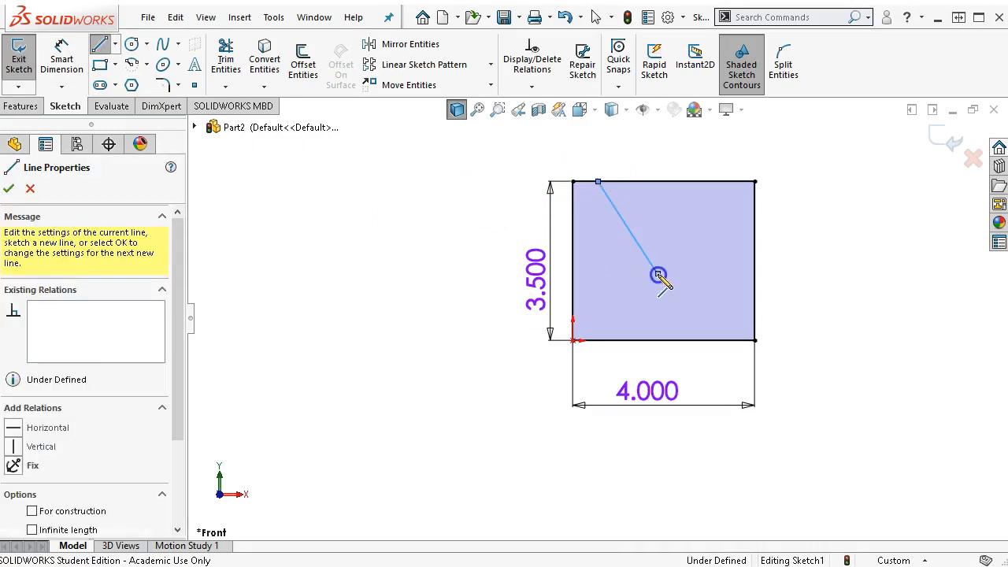
left_click(731, 182)
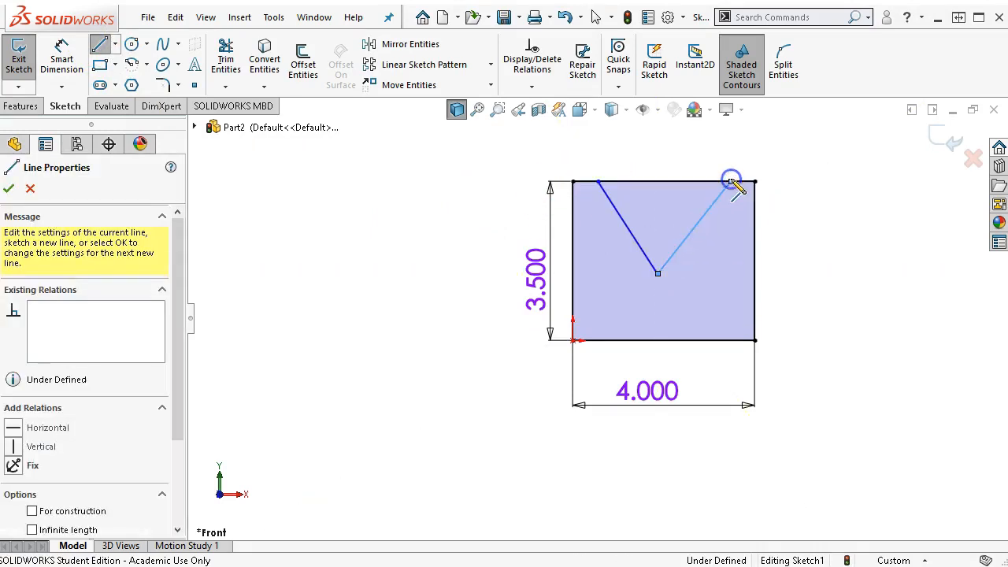
right_click(799, 153)
left_click(837, 163)
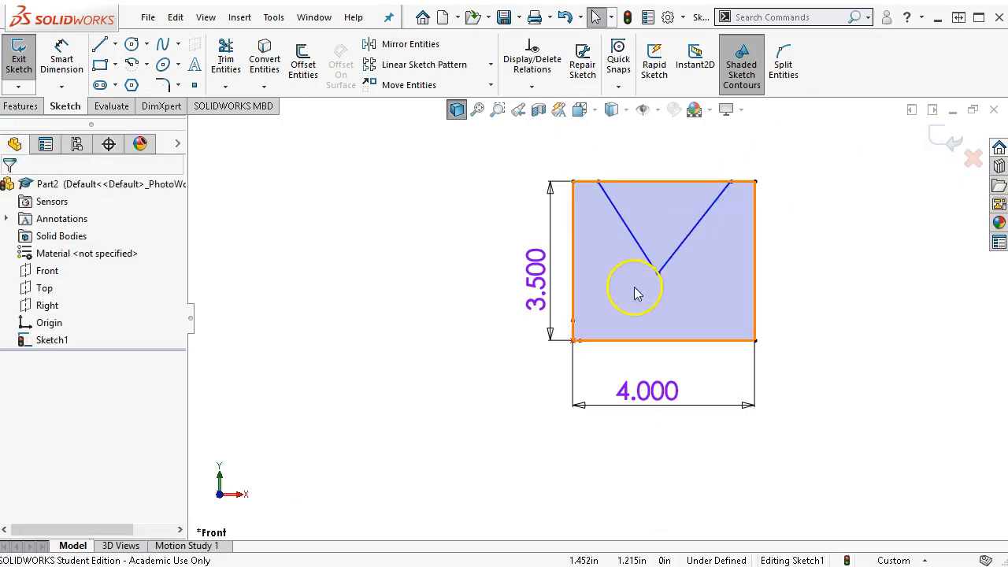
Step: Add a Vertical relation between the top edge's midpoint and the V's bottom vertex
left_click(657, 275)
right_click(657, 278)
key("Escape")
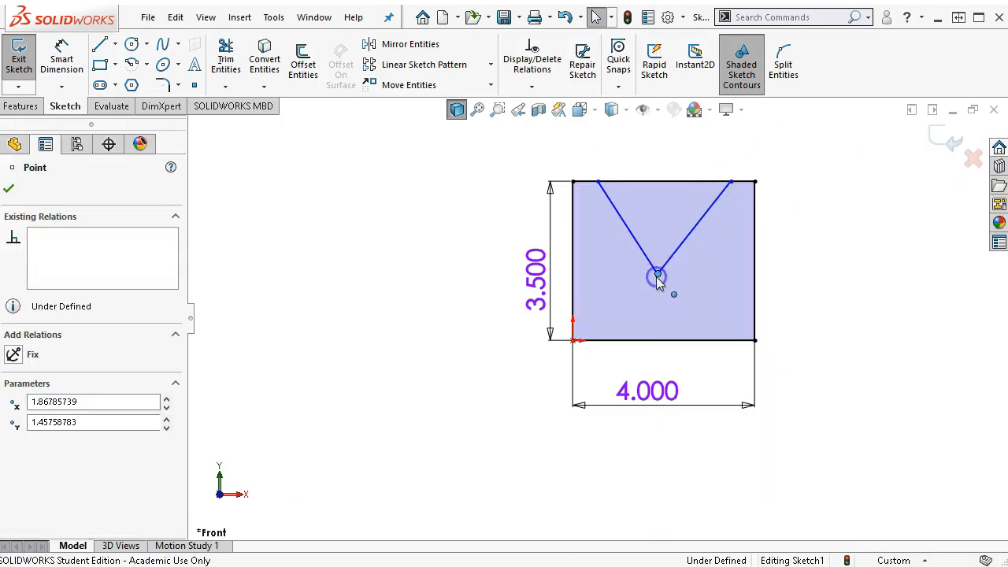
right_click(653, 184)
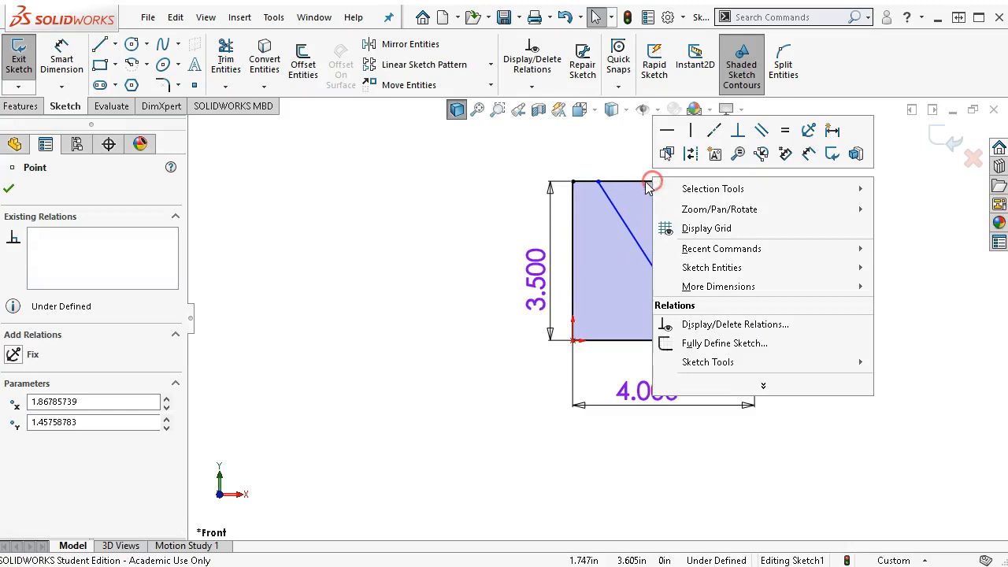
right_click(647, 185)
left_click(693, 213)
left_click(687, 316)
left_click(665, 281, "ctrl")
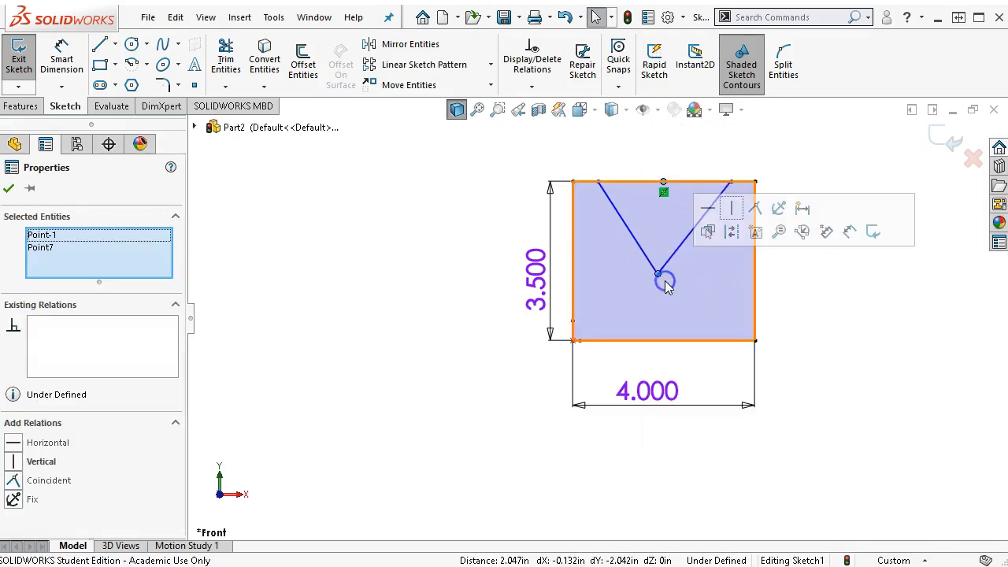
left_click(726, 233)
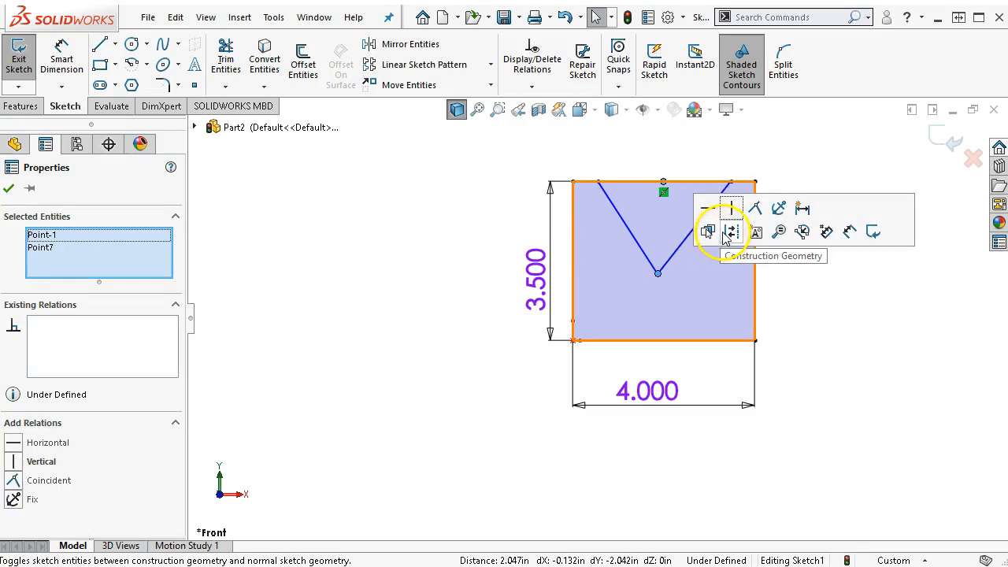
left_click(731, 208)
left_click(804, 316)
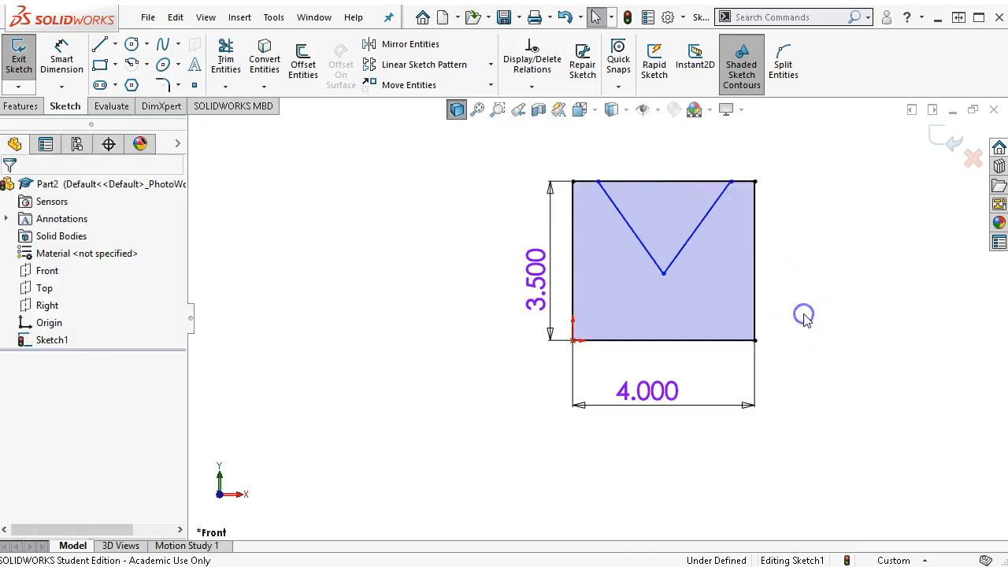
Step: Dimension the V's upper left endpoint from the rectangle's left edge as 0.5 in
right_click(805, 316)
left_click(954, 288)
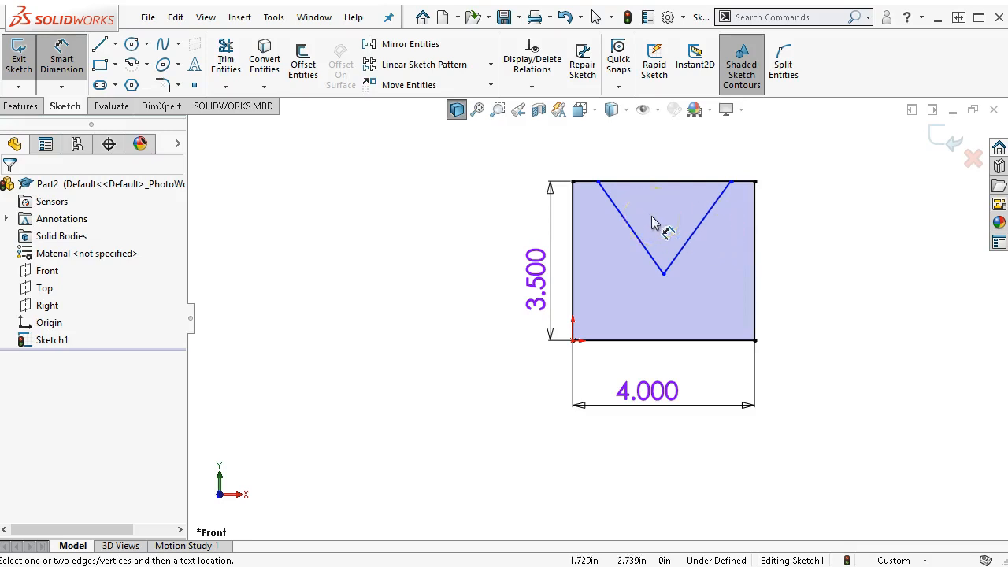
left_click(597, 182)
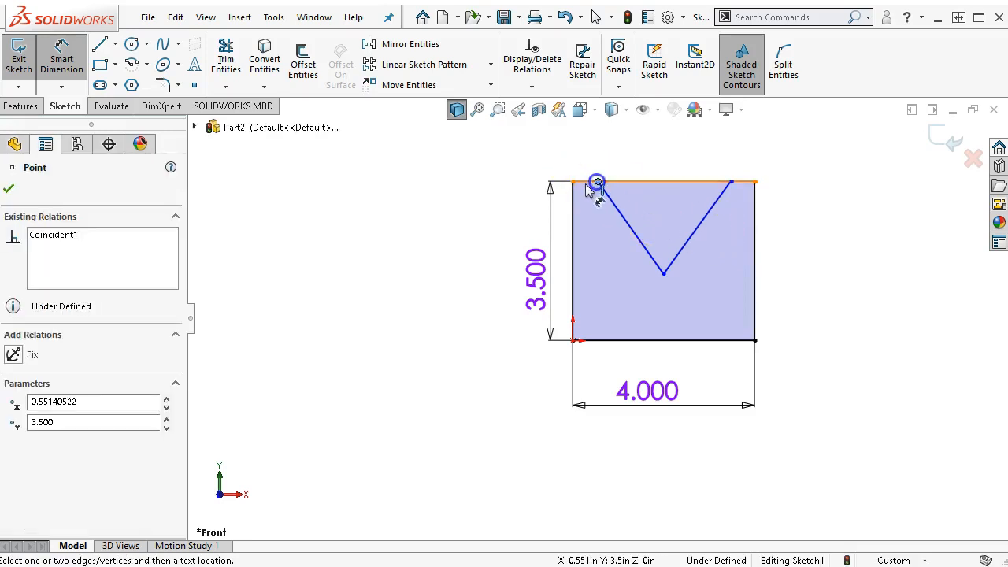
left_click(574, 209)
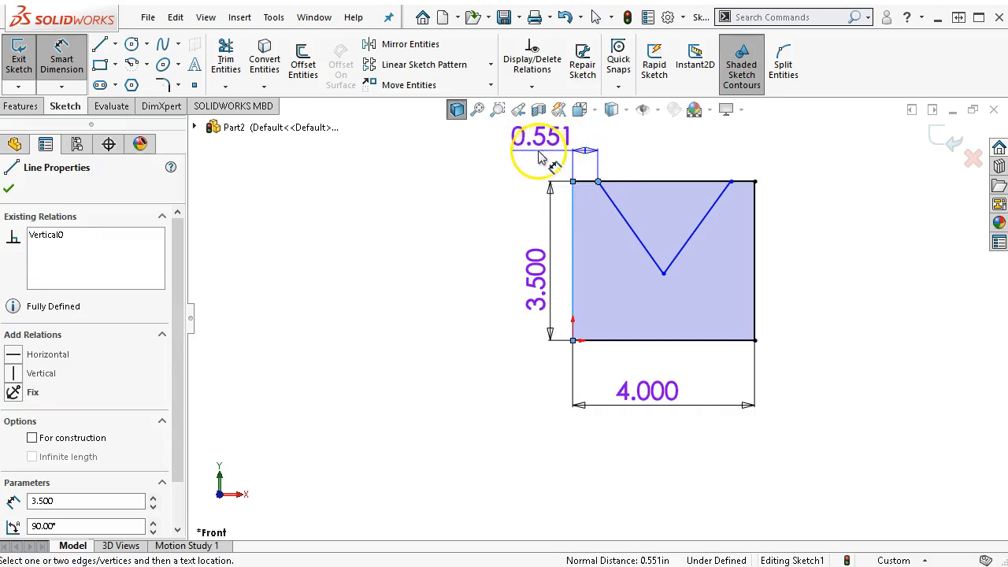
left_click(532, 157)
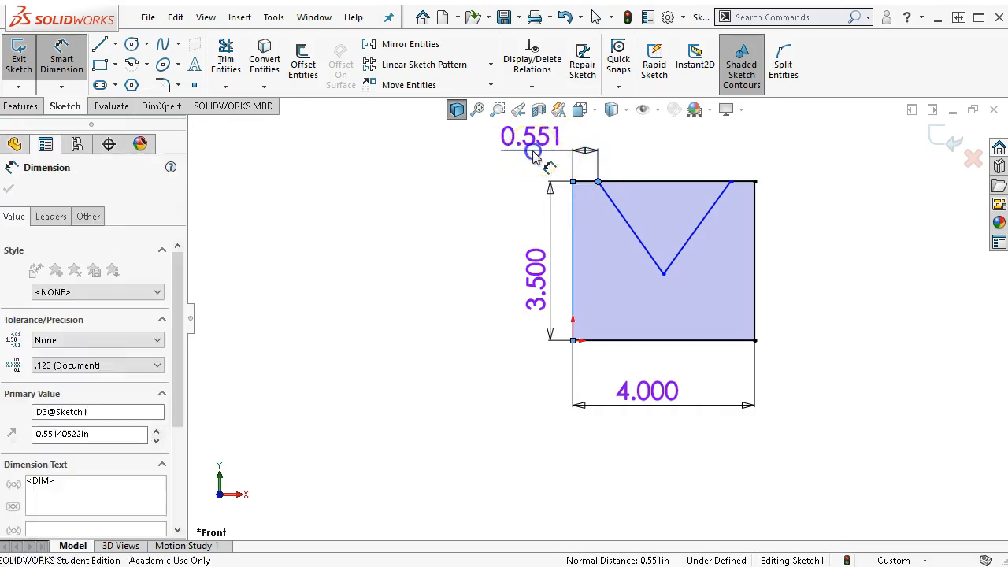
key("Return")
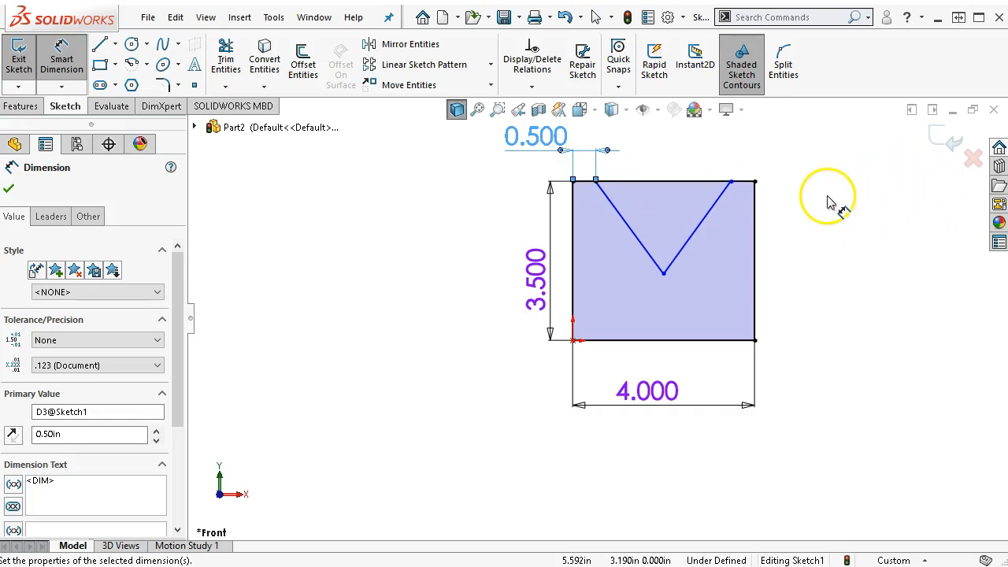
Step: Dimension the V's bottom vertex 1.5 in above the rectangle's bottom edge and leave the dimension command
left_click(664, 275)
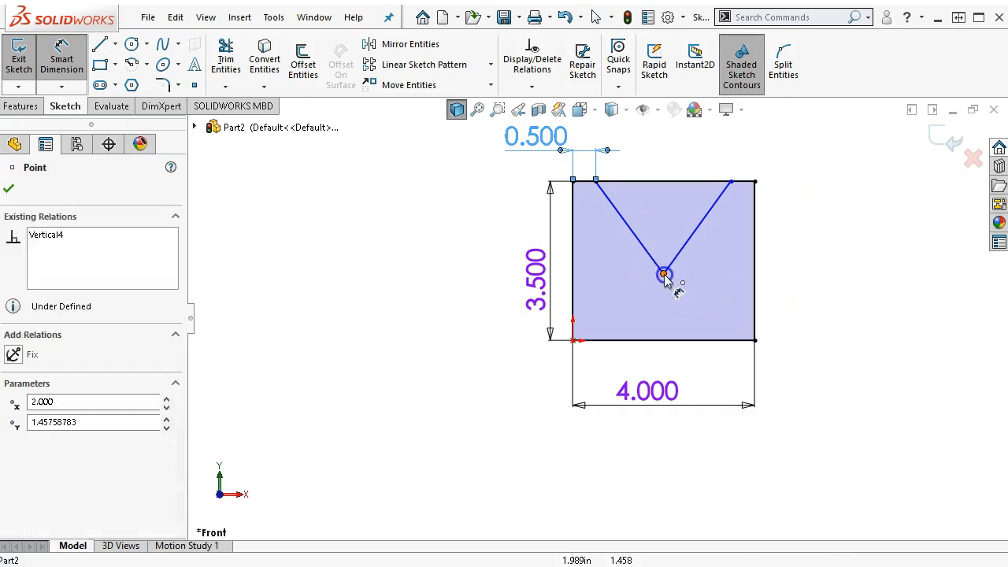
left_click(679, 340)
left_click(788, 322)
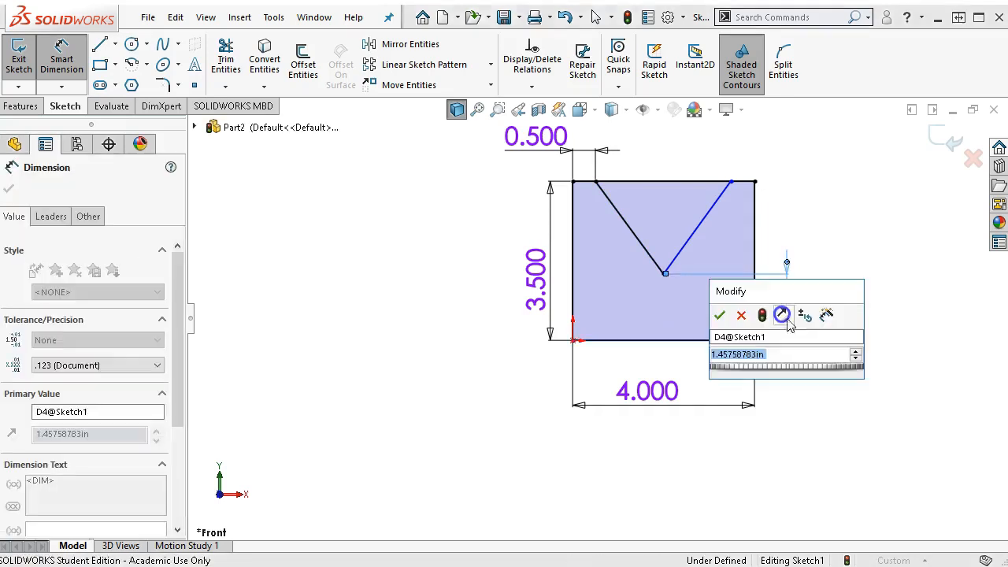
type("1.5")
key("Return")
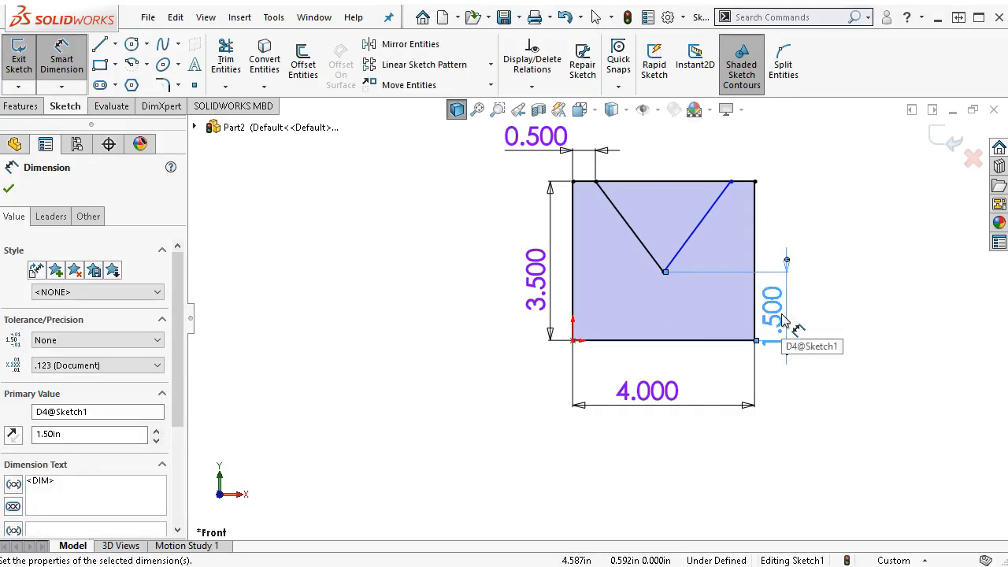
right_click(822, 184)
left_click(866, 233)
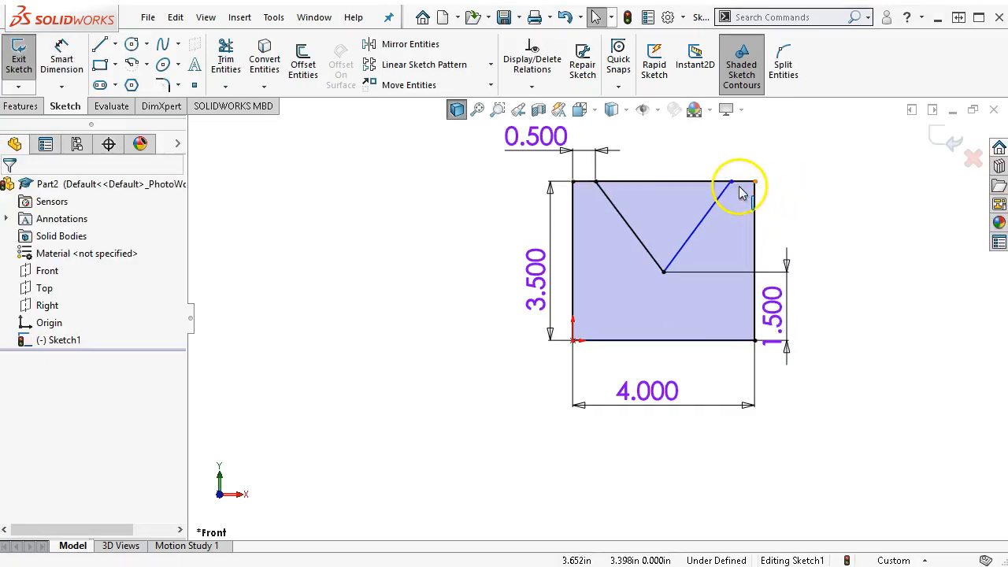
Step: Move the V's upper right endpoint inward to about 3.29 in along X, and draw a vertical centerline between the rectangle's bottom and top midpoints
mouse_move(732, 186)
left_mouse_down()
mouse_move(749, 183)
mouse_move(714, 171)
mouse_move(711, 183)
mouse_move(735, 183)
mouse_move(720, 185)
left_mouse_up()
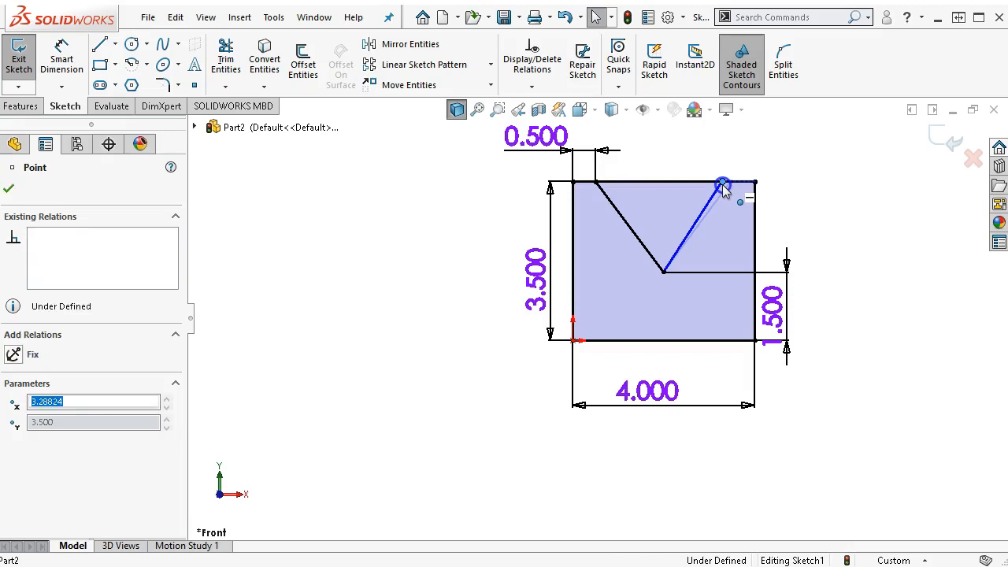
left_click(780, 209)
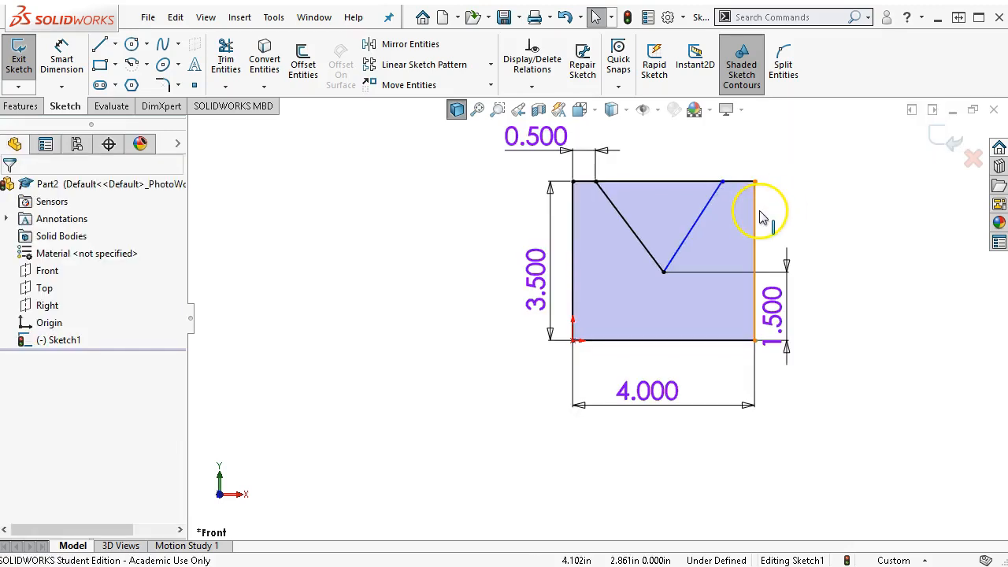
left_click(116, 46)
left_click(130, 80)
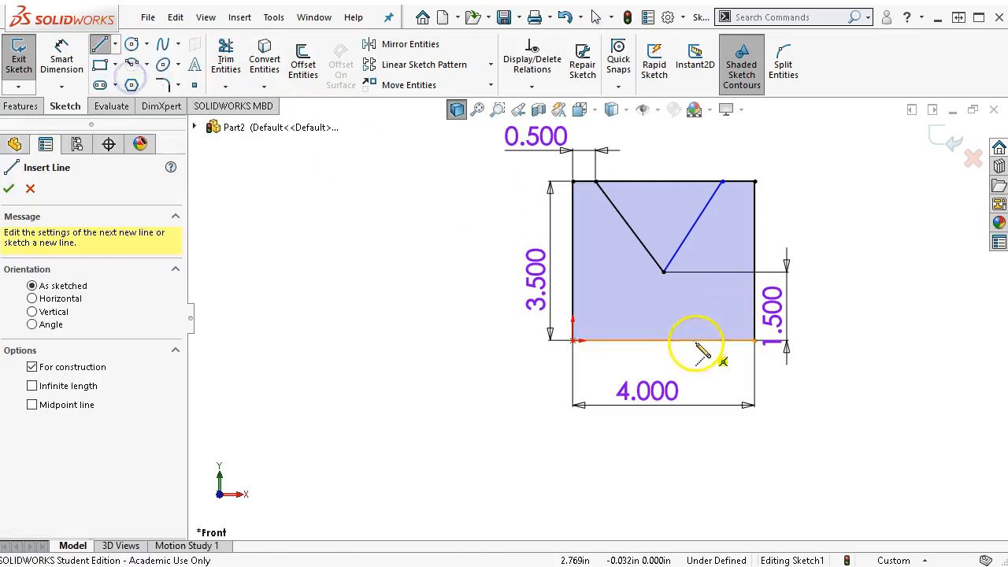
left_click_drag(664, 340, 664, 182)
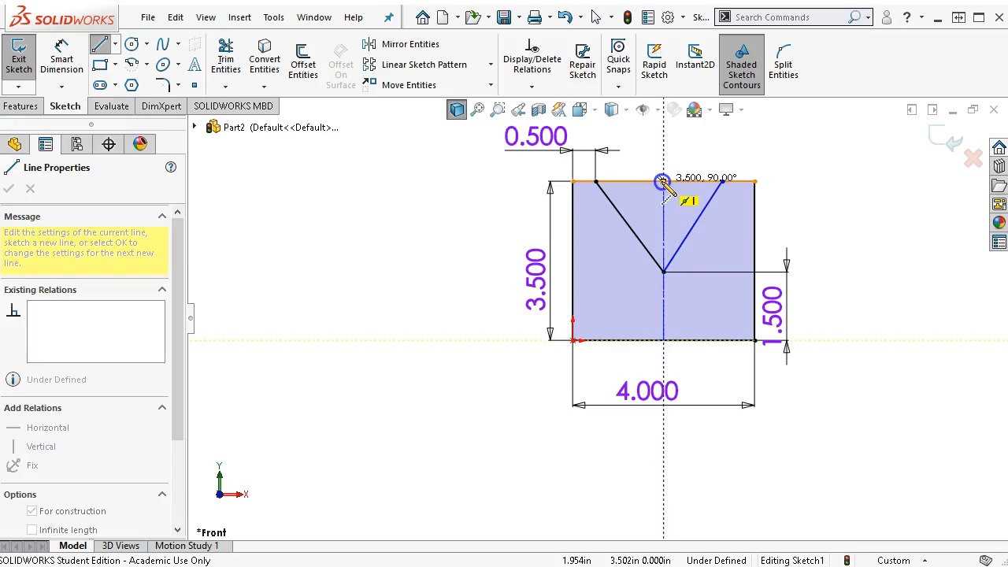
right_click(698, 155)
left_click(732, 165)
Step: Add a Symmetric relation between the V's two upper endpoints about the vertical centerline
left_click(664, 208)
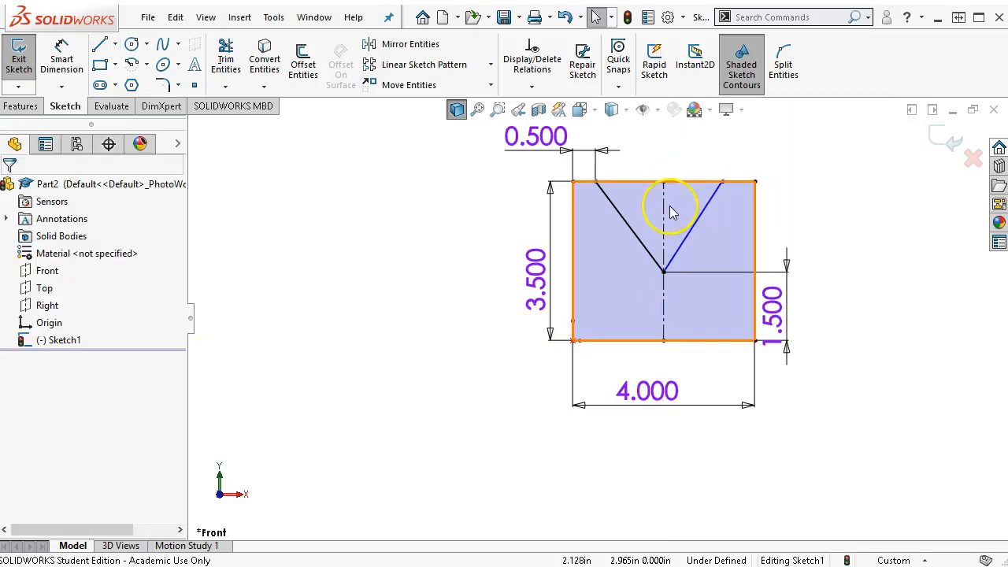
left_click(596, 183)
left_click(719, 190, "ctrl")
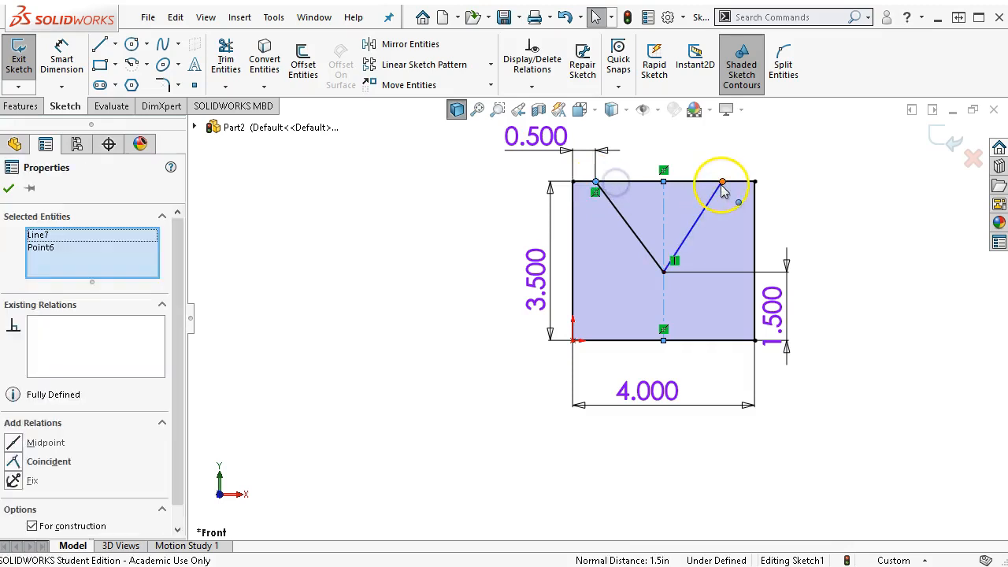
left_click(722, 187, "ctrl")
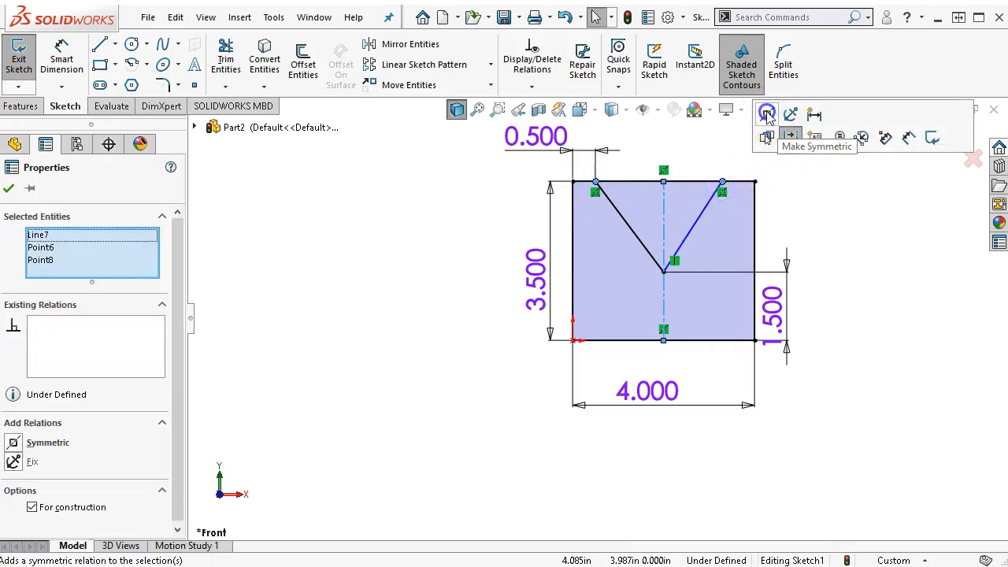
left_click(768, 116)
left_click(850, 198)
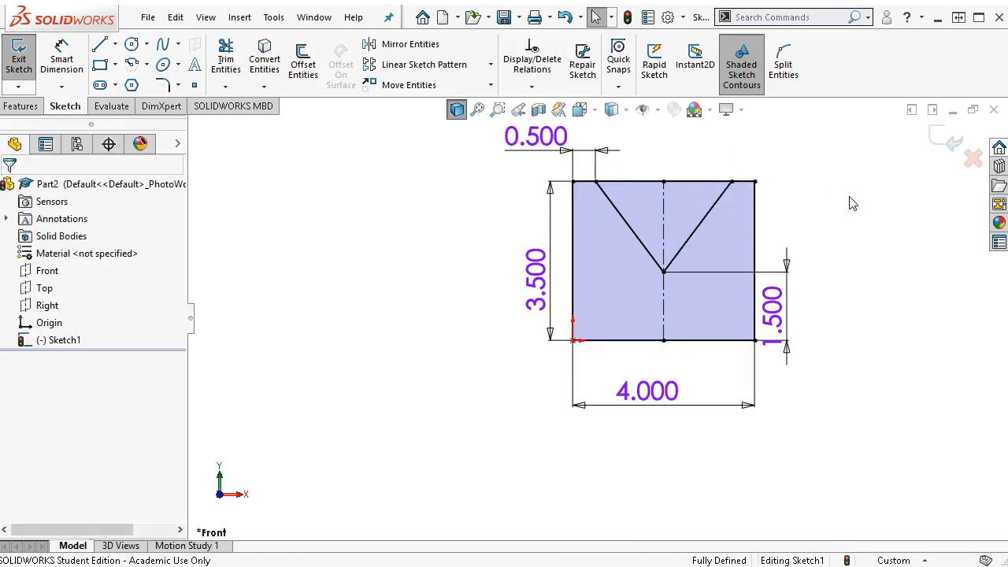
Step: Examine the relations offered for the centerline with the V's two upper endpoints, and for the V's two sloped lines
left_click(662, 209)
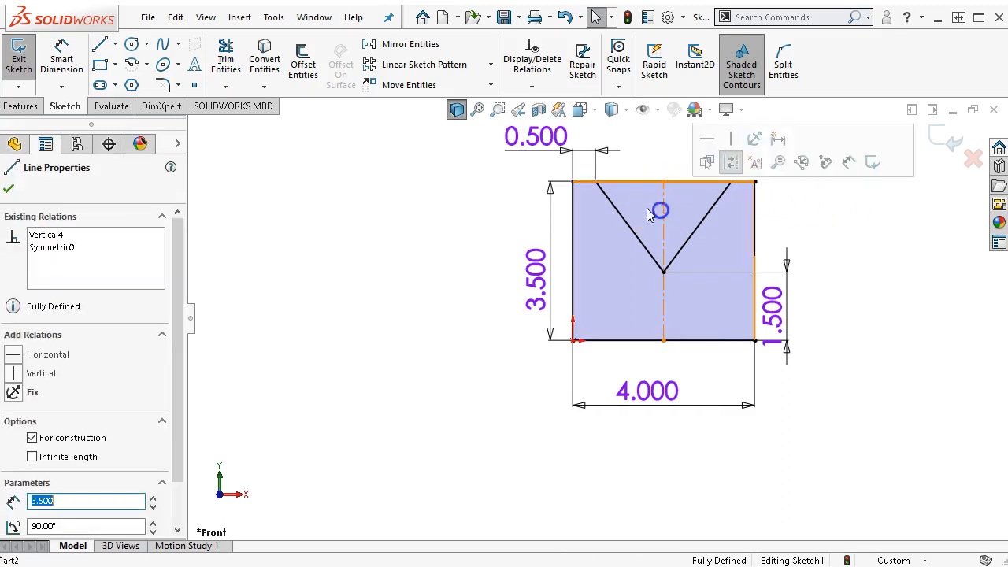
left_click(597, 184)
left_click(740, 184, "ctrl")
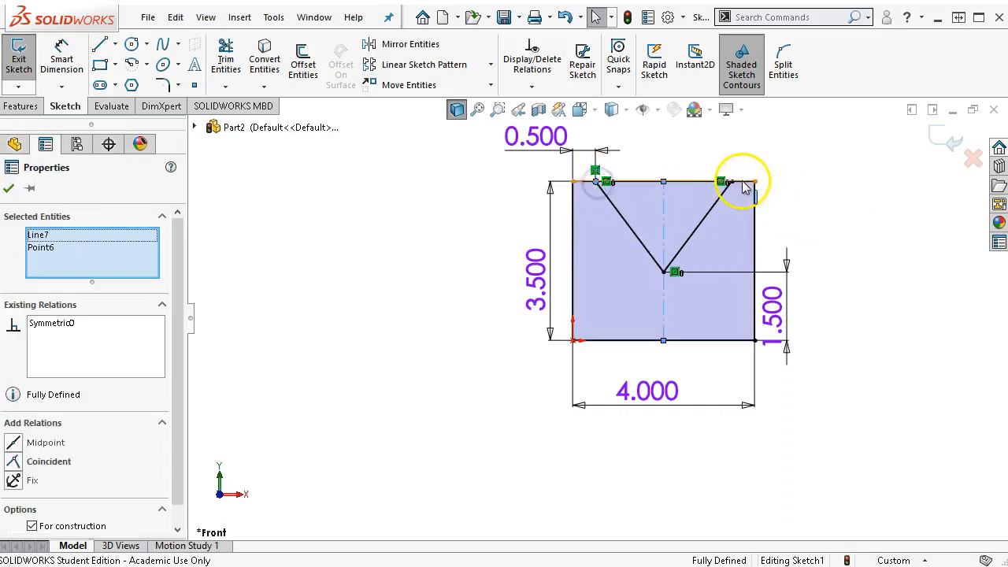
left_click(733, 182, "ctrl")
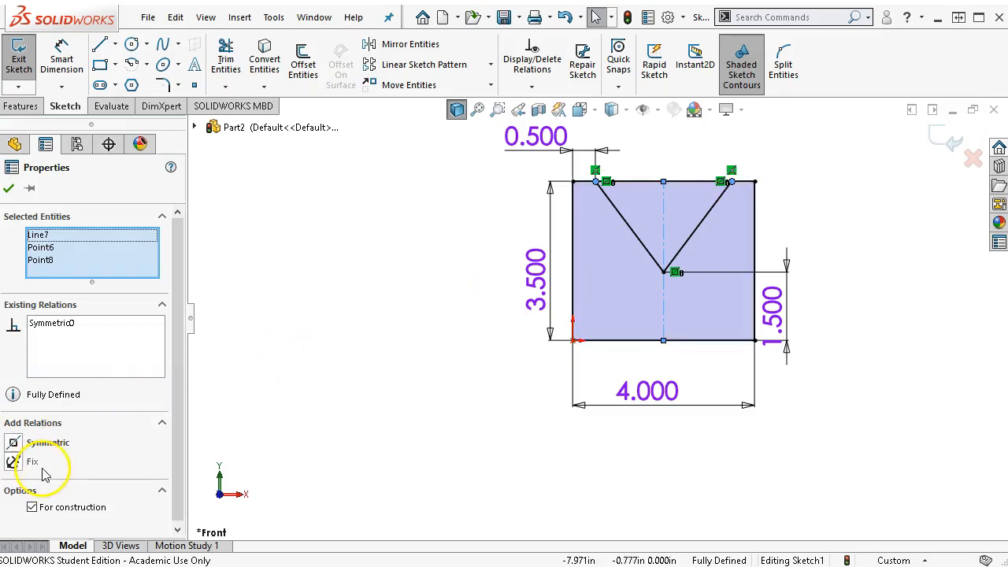
left_click(395, 263)
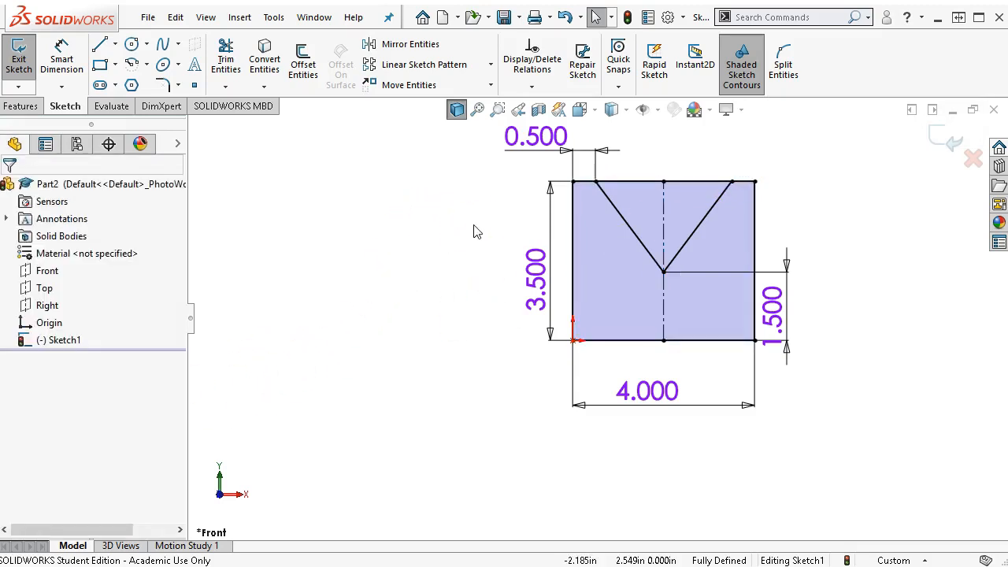
left_click(621, 220)
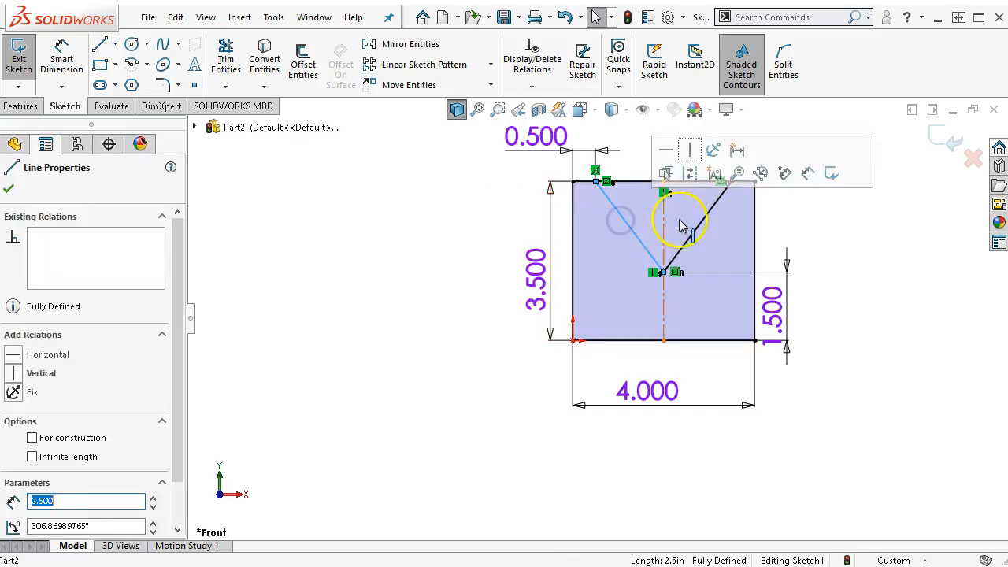
left_click(705, 229, "ctrl")
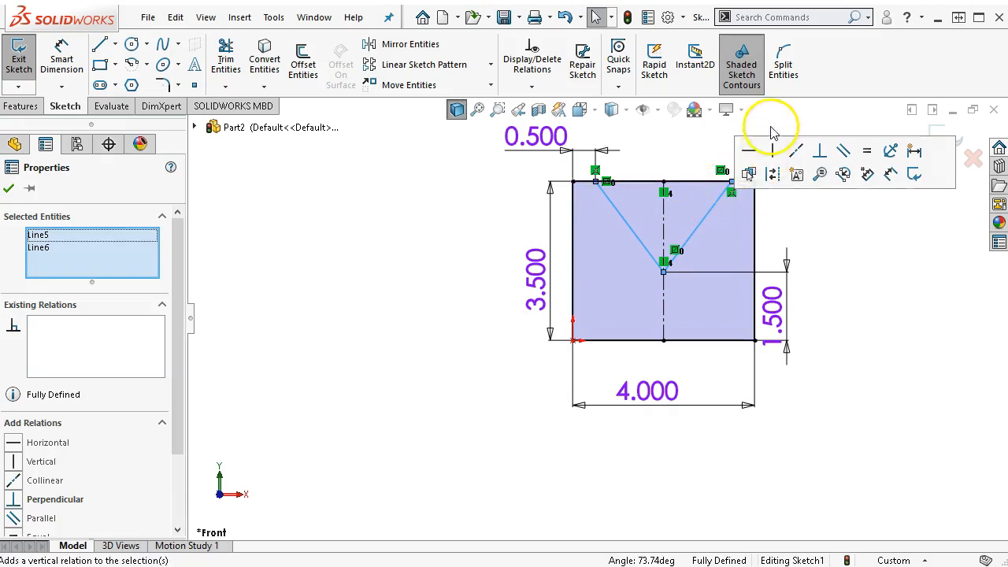
left_click(794, 228)
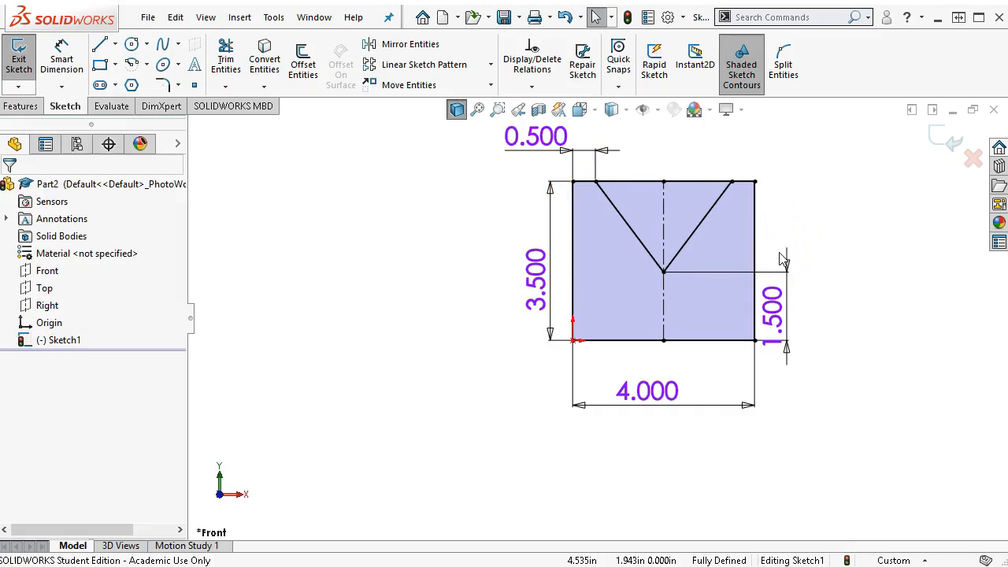
Step: Extrude the profile regions outside the V notch as a Blind boss 2.5 in deep
left_click(21, 107)
left_click(15, 63)
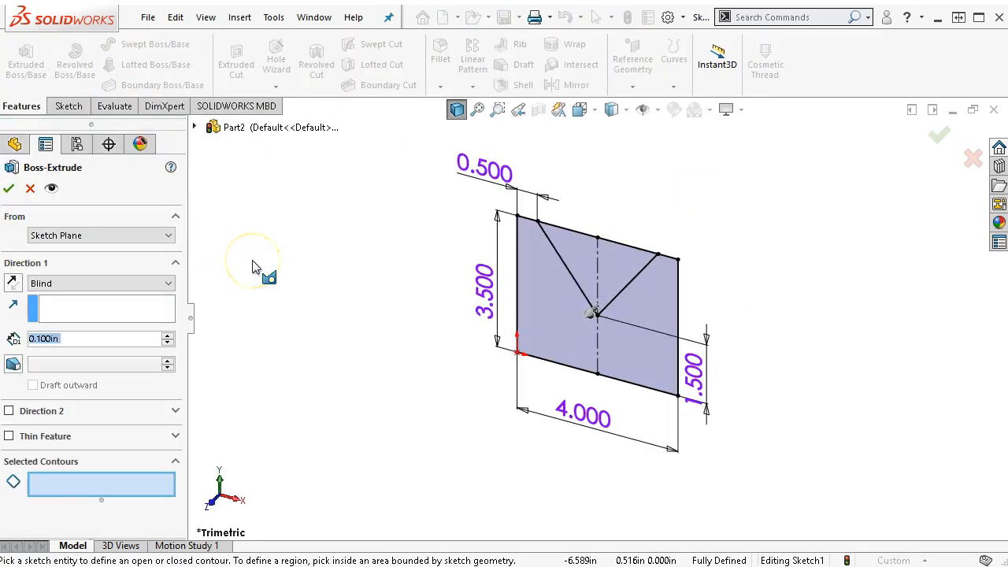
type("2.5")
key("Return")
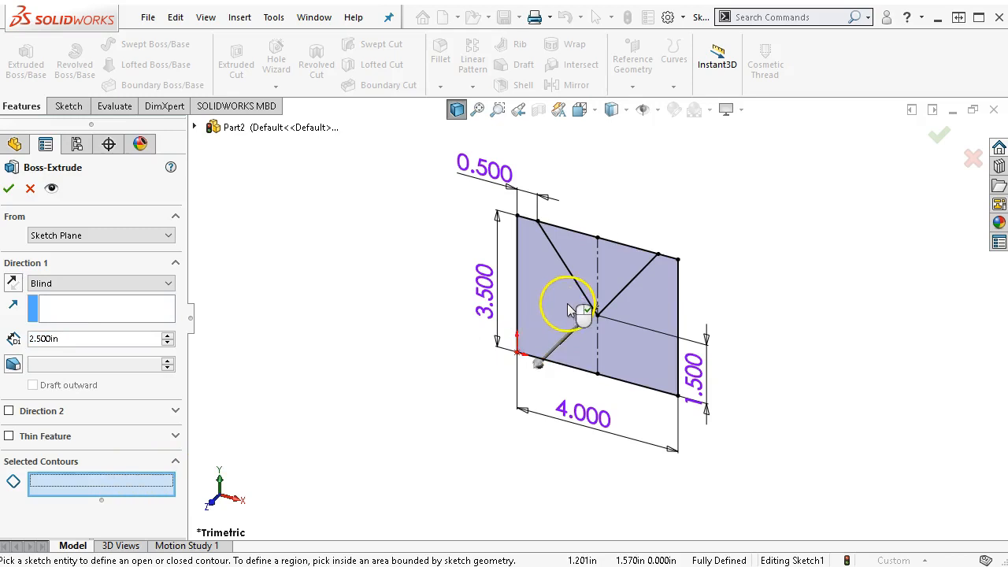
left_click(601, 354)
left_click(636, 363)
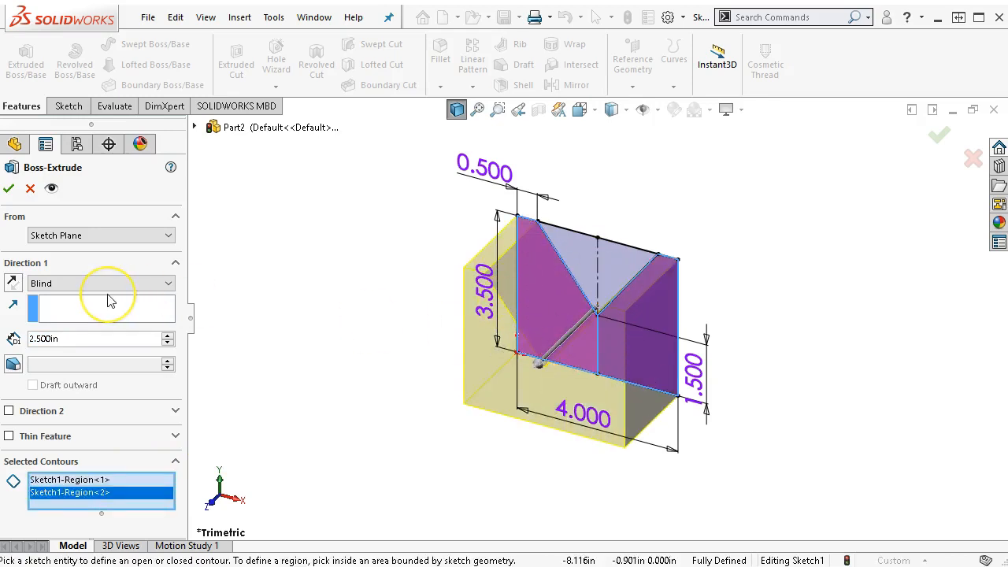
left_click(9, 189)
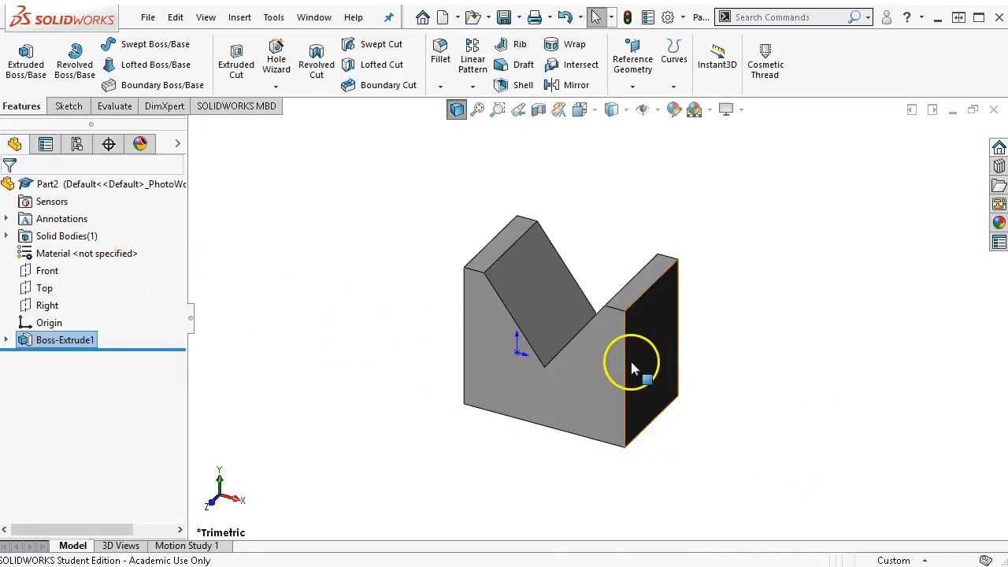
Step: Start a sketch on the block's right end face and draw a circle about 1.34 in in diameter near its middle
left_click(644, 364)
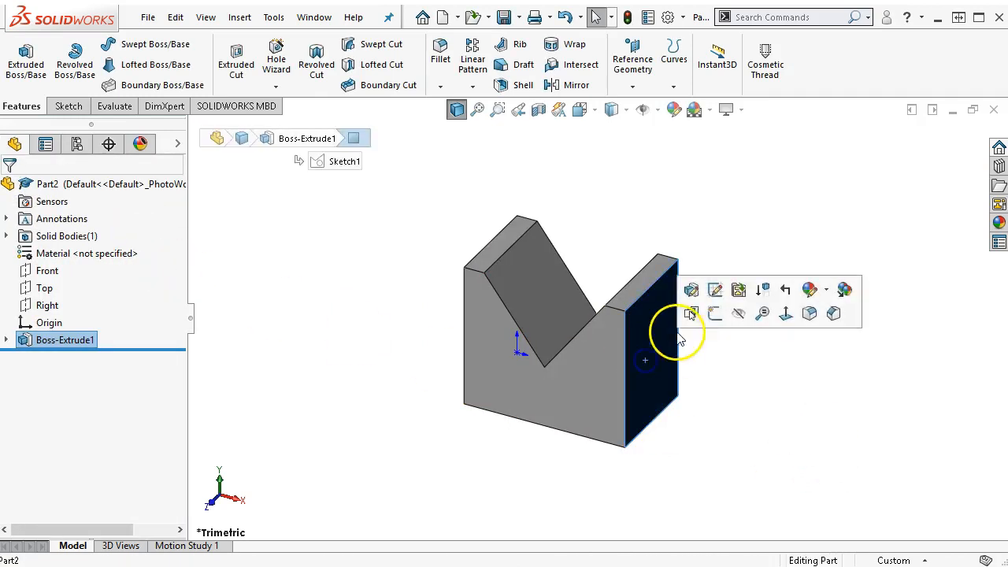
left_click(716, 314)
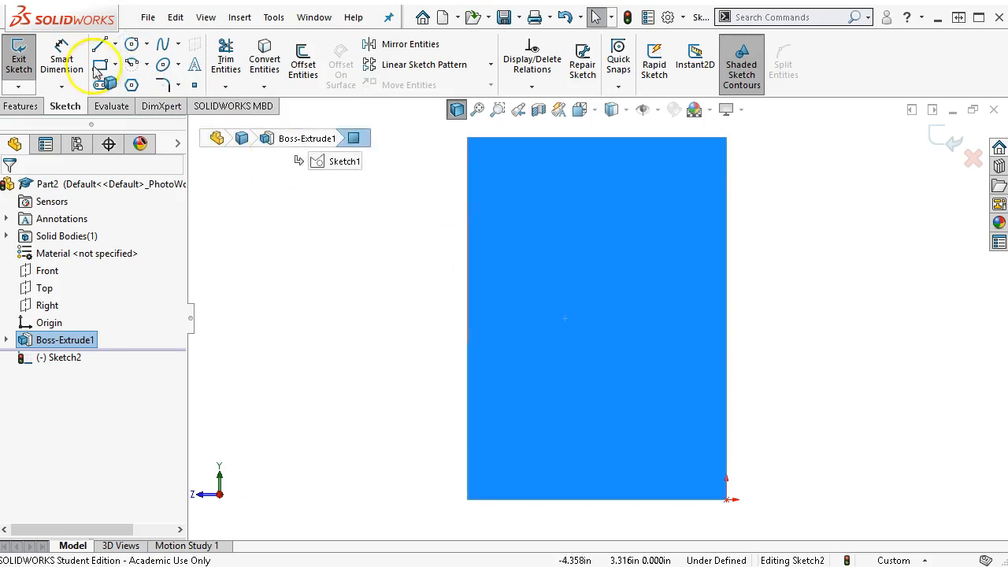
left_click(132, 45)
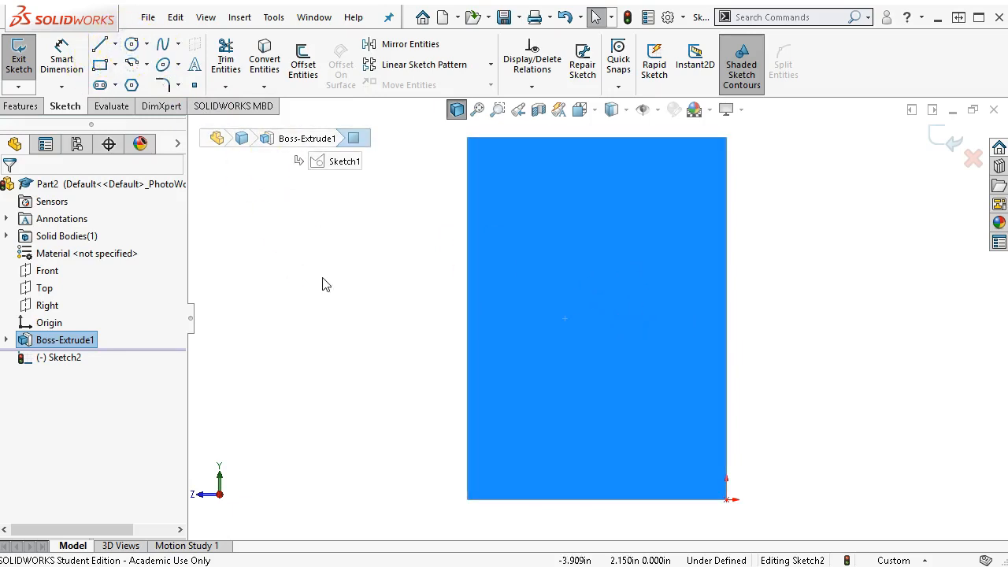
left_click(553, 342)
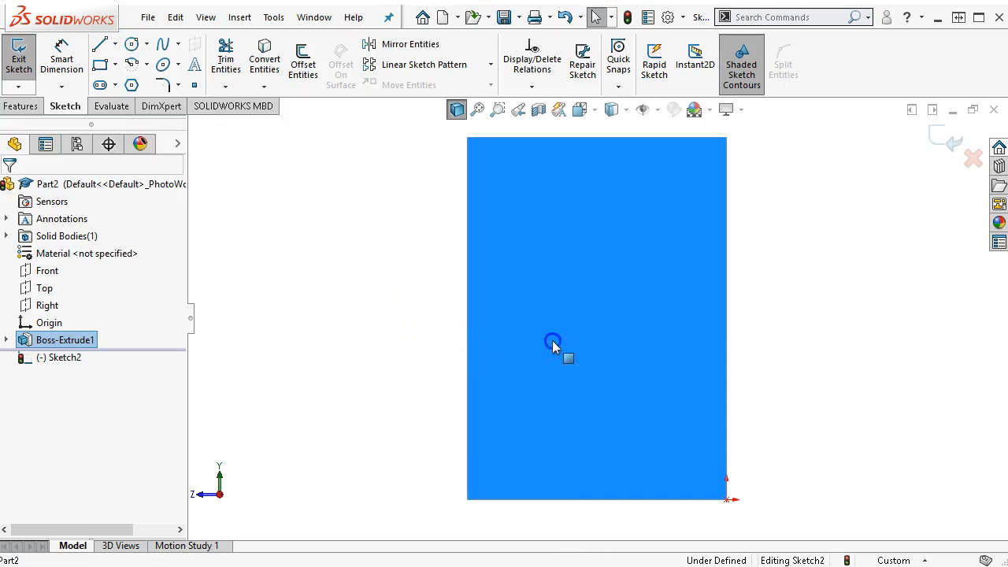
right_click(533, 299)
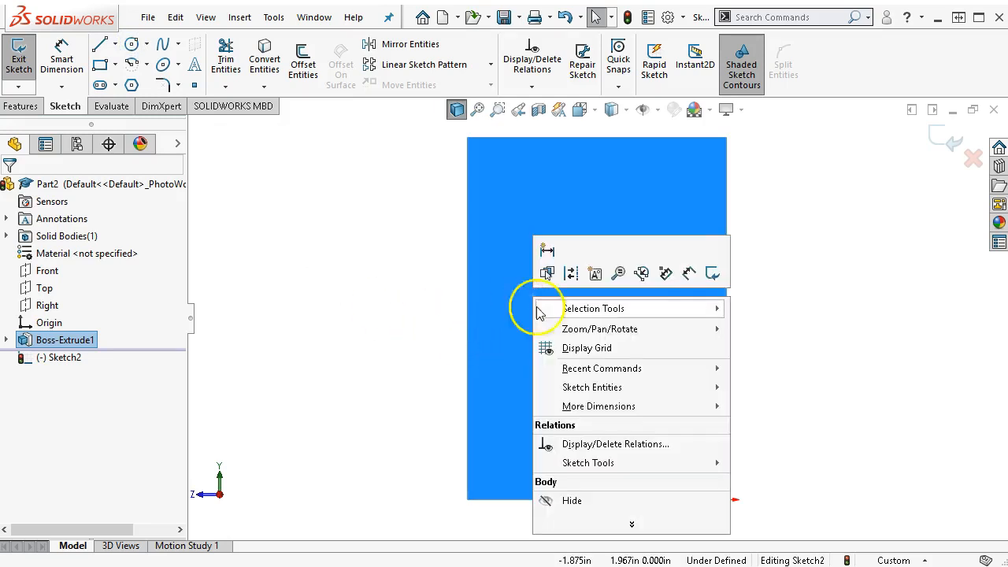
mouse_move(637, 388)
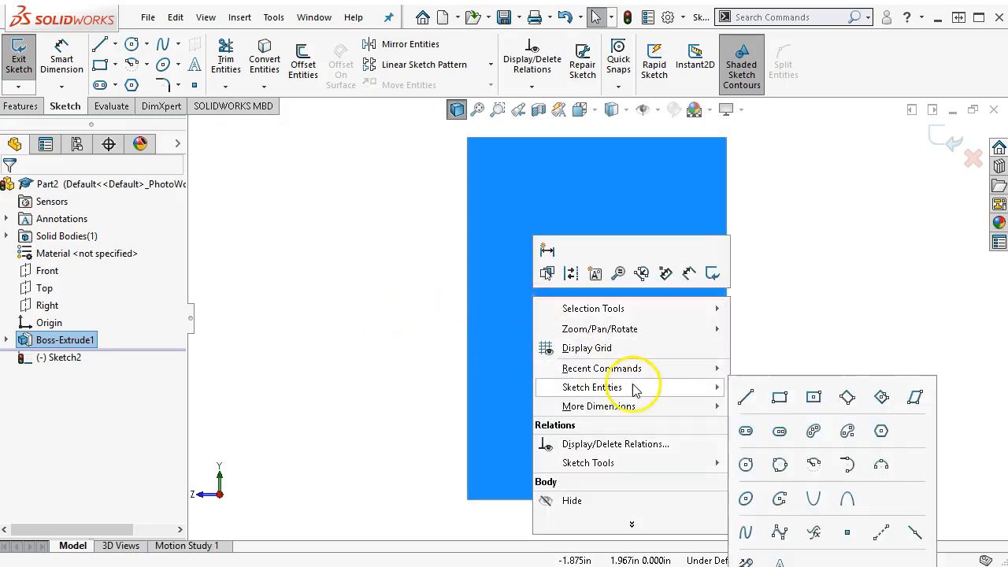
left_click(748, 463)
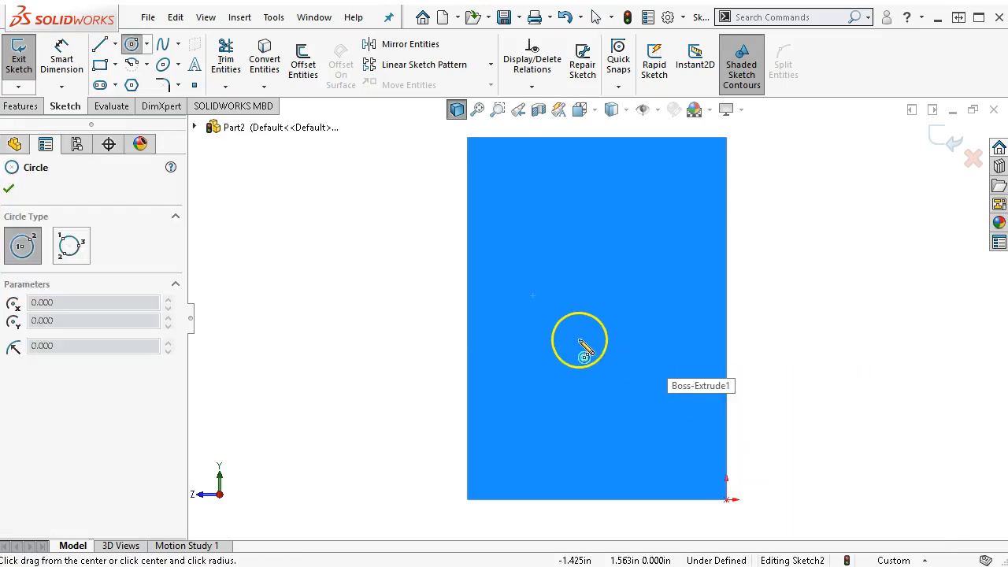
left_click(596, 335)
left_click(646, 384)
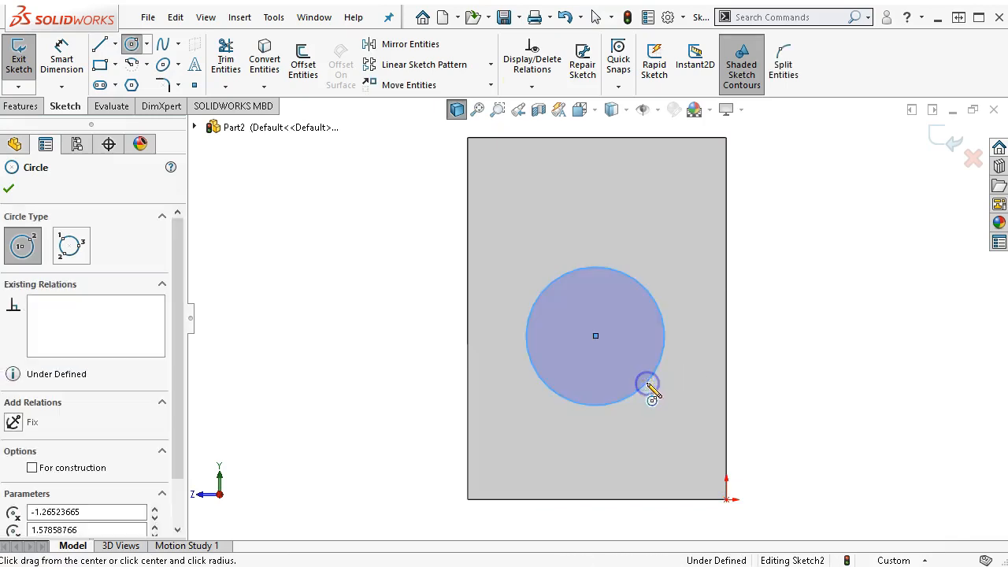
Step: Dimension the circle's diameter as 1.5 in
right_click(785, 239)
left_click(948, 218)
left_click(660, 337)
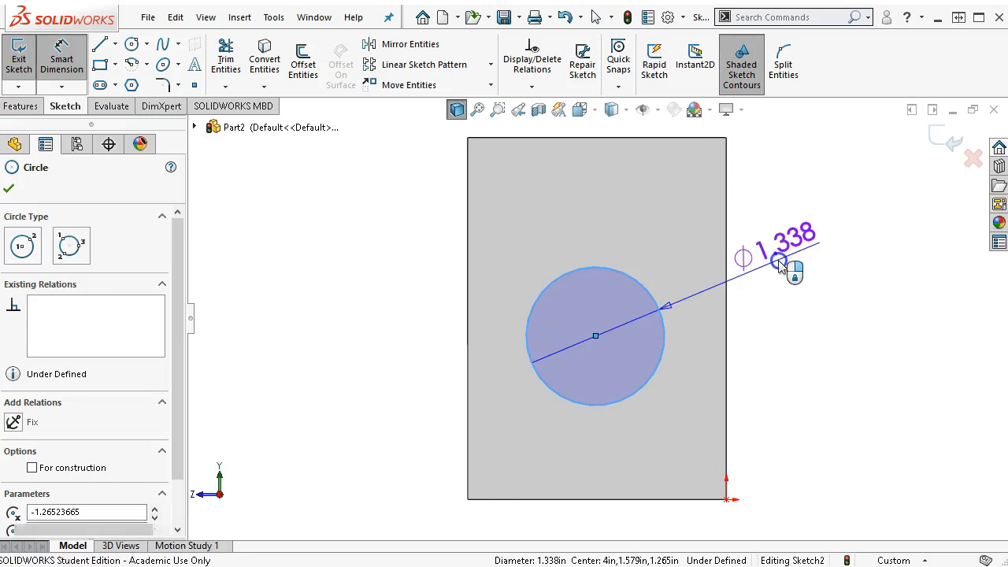
left_click(855, 293)
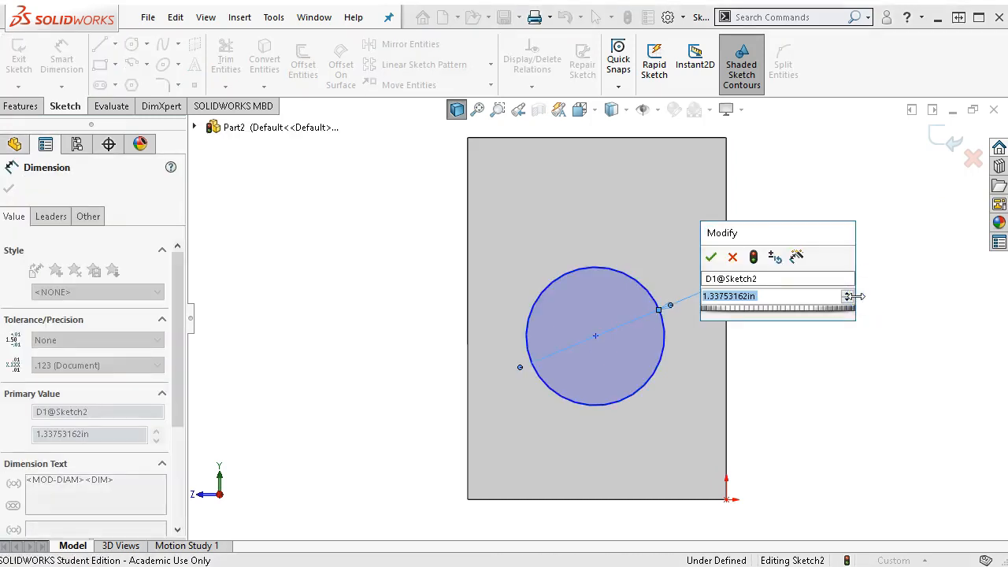
type("1.5")
key("Return")
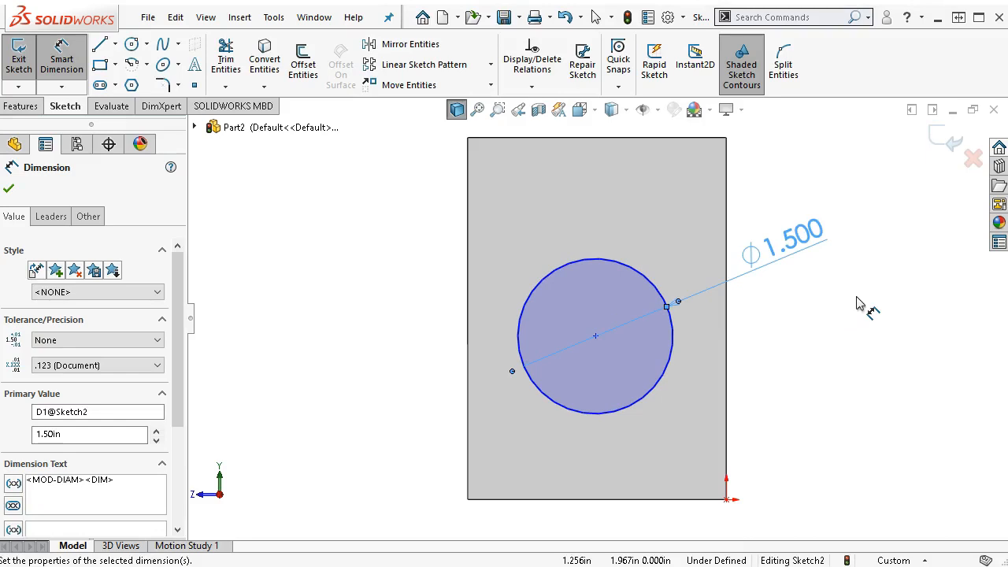
Step: Dimension the circle's center 1 in from the end face's vertical edge at the sketch origin
left_click(673, 368)
left_click(726, 392)
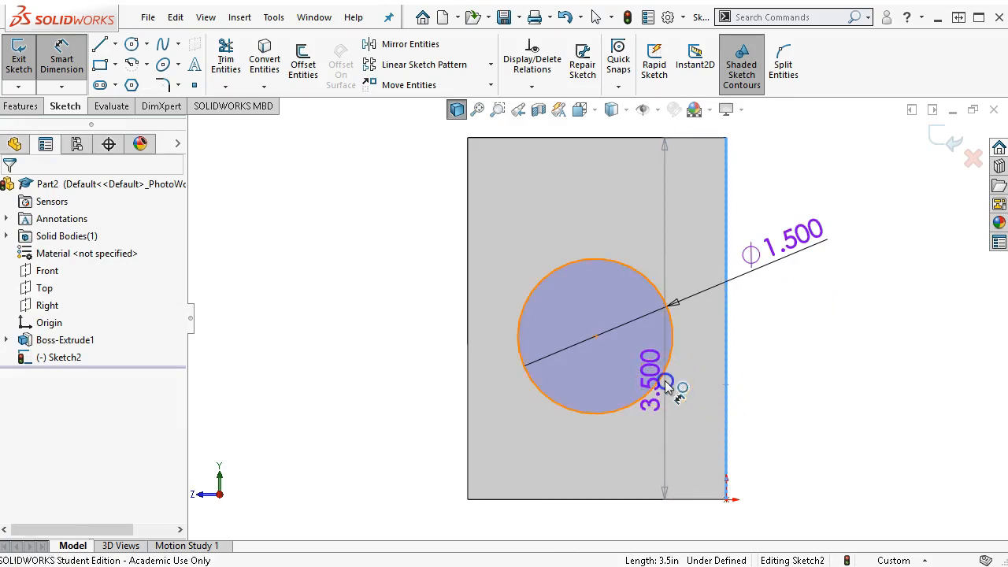
left_click(666, 384)
left_click(687, 524)
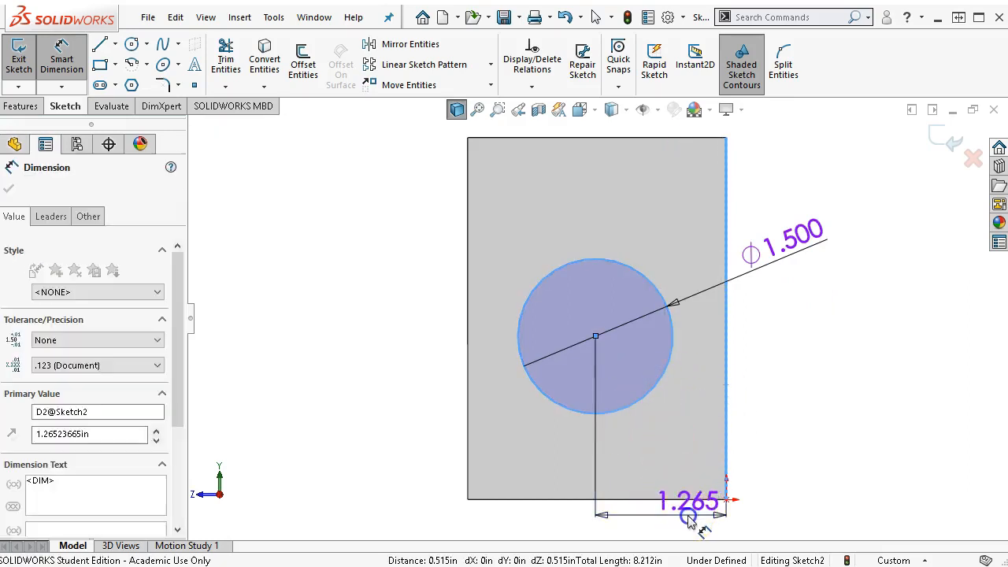
type("1.00in")
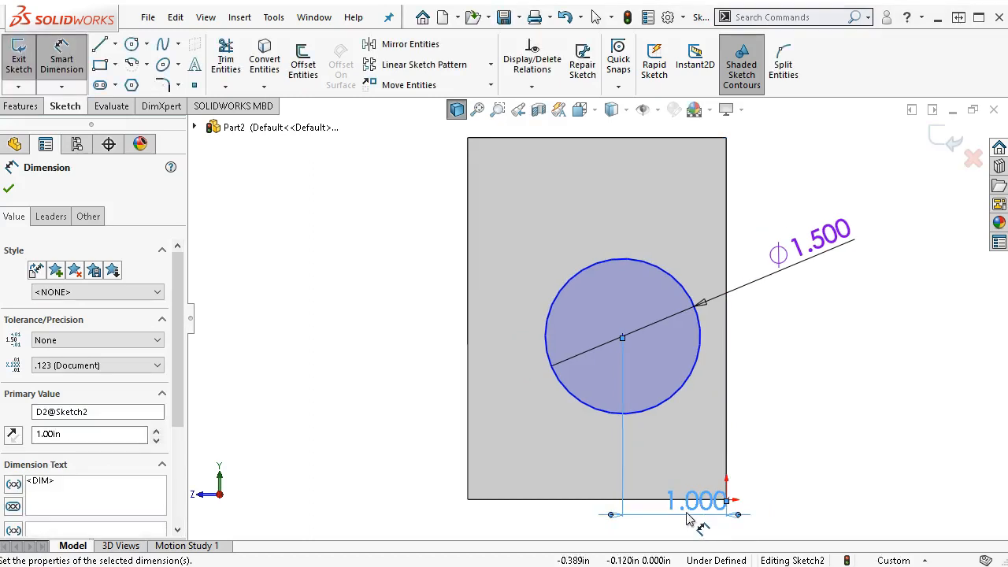
Step: Dimension the circle's center 1.5 in above the end face's bottom edge and finish dimensioning
left_click(630, 499)
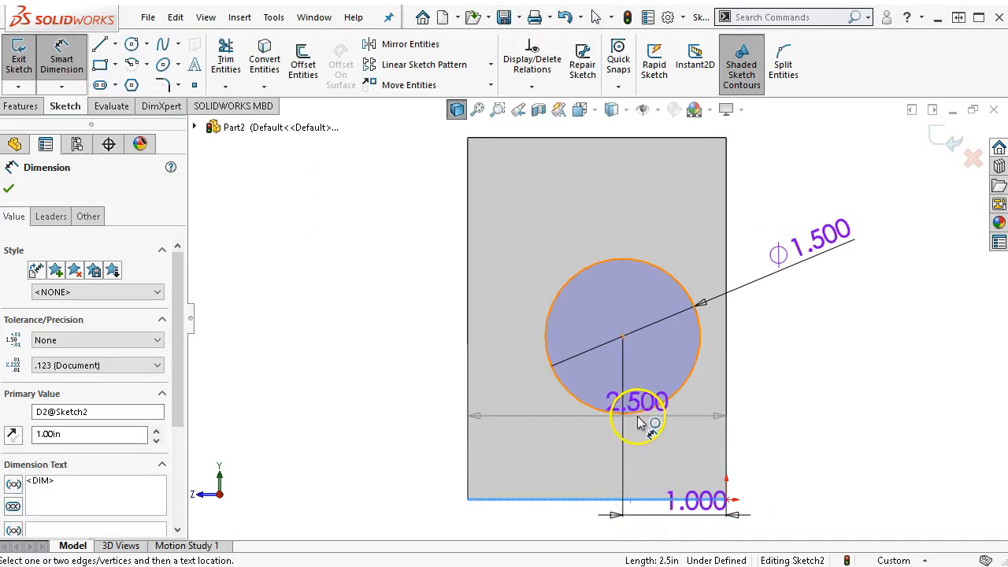
left_click(640, 423)
left_click(789, 423)
type("1.5")
key("Return")
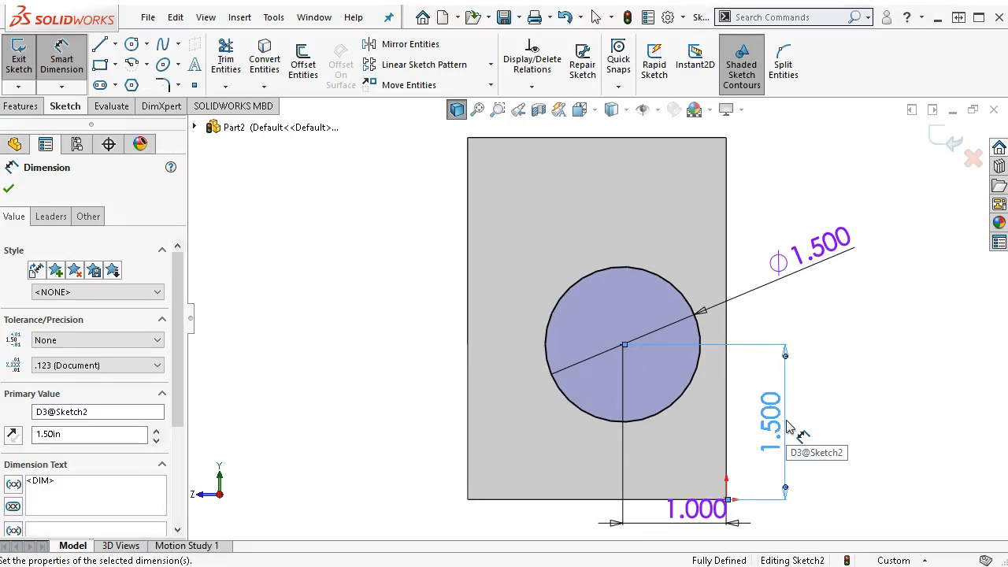
key("ctrl+7")
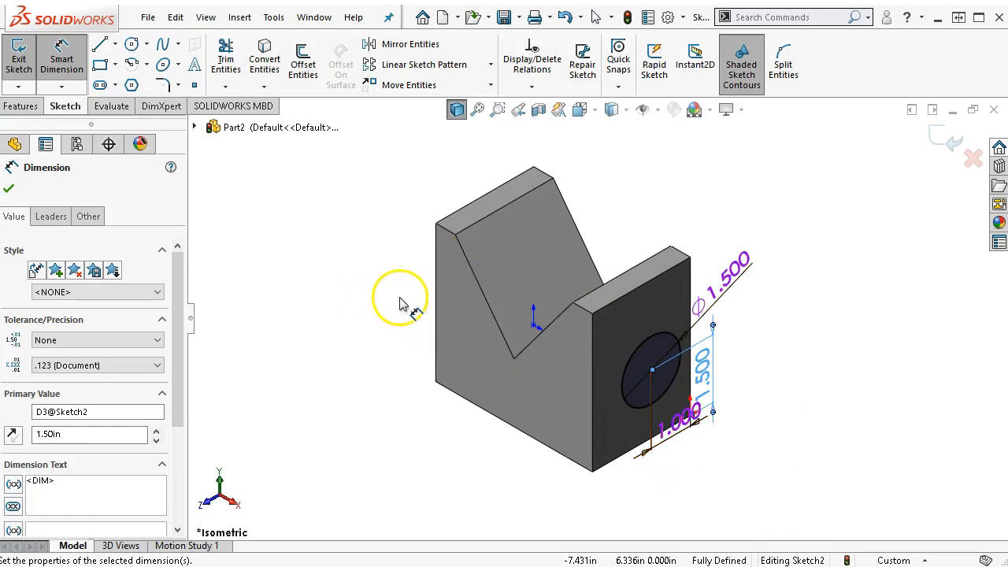
key("ctrl+3")
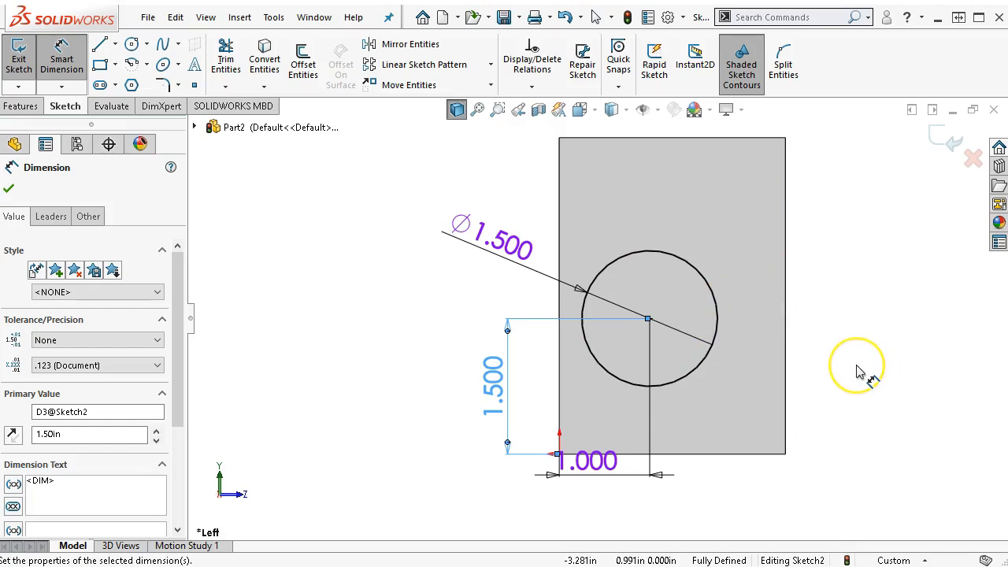
key("ctrl+7")
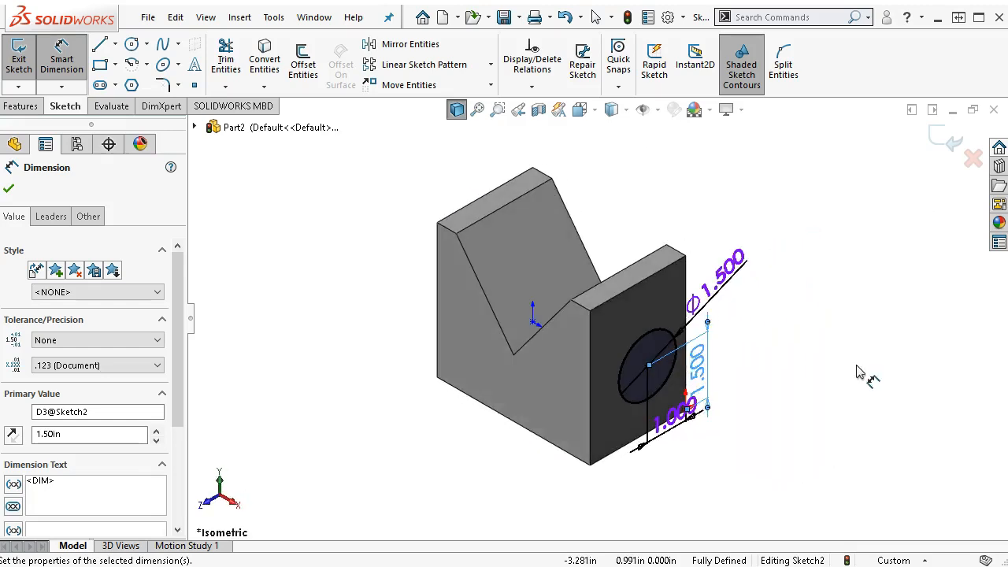
right_click(723, 368)
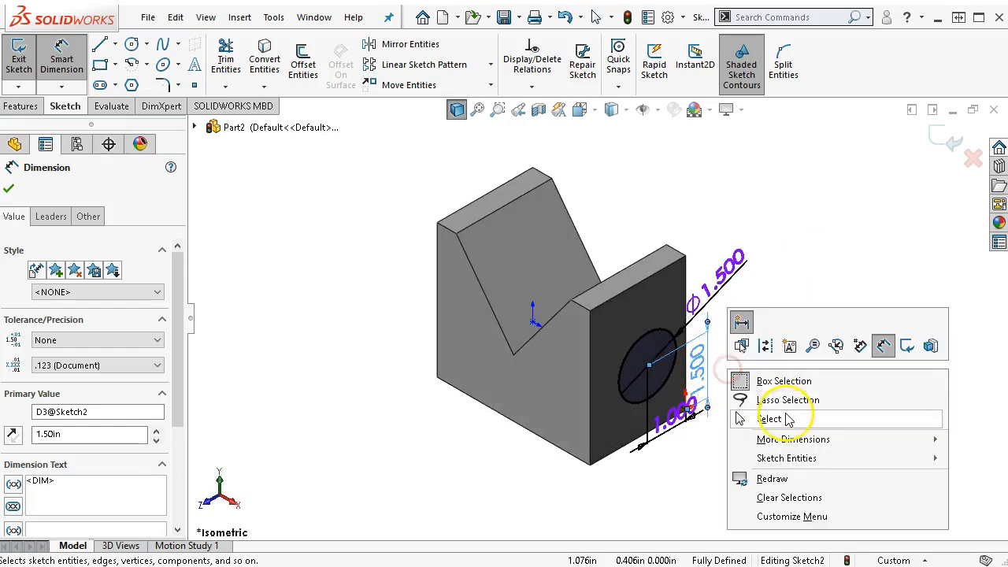
left_click(789, 419)
Step: Draw a corner rectangle about 0.56 in wide and 1.04 in high from the end face's upper front corner
scroll(780, 414, "down", 3)
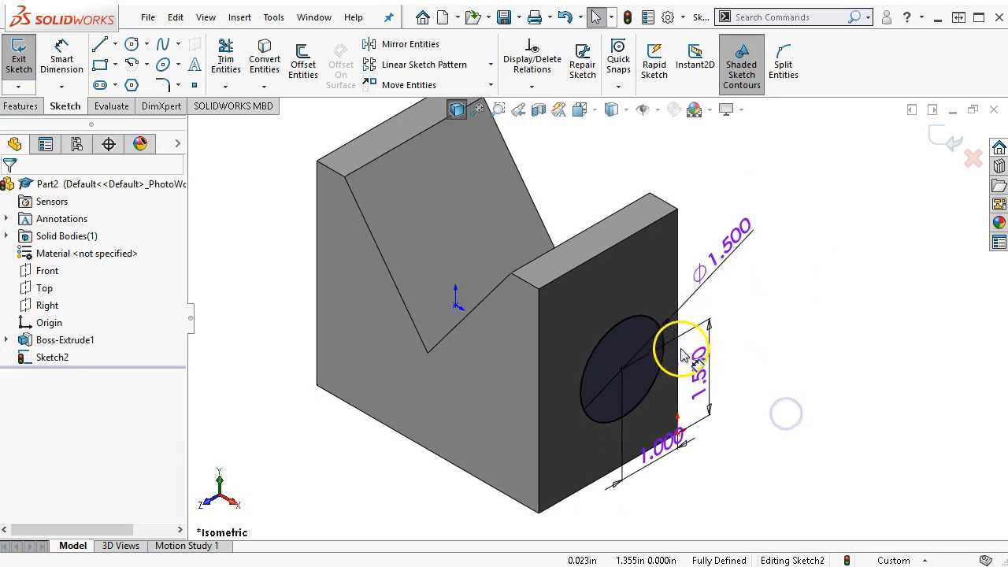
left_click(100, 65)
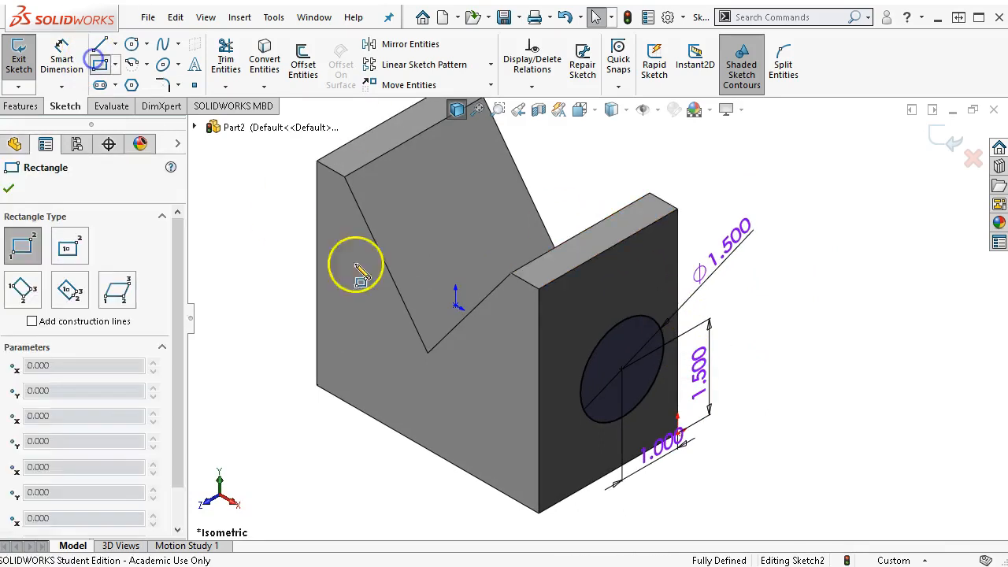
left_click(540, 290)
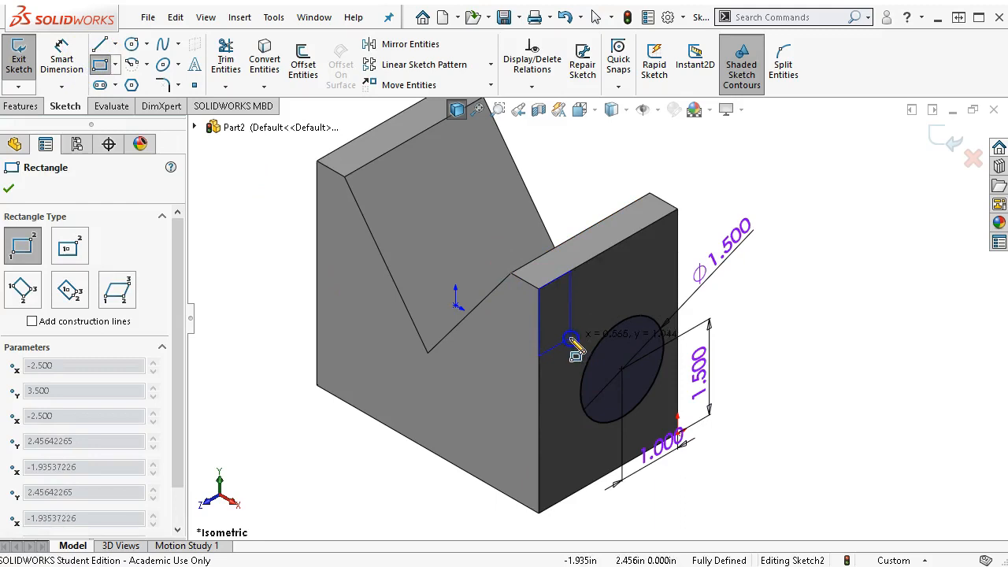
left_click(571, 338)
Step: Dimension the corner rectangle's height as 1 in along the end face's front vertical edge
right_click(785, 181)
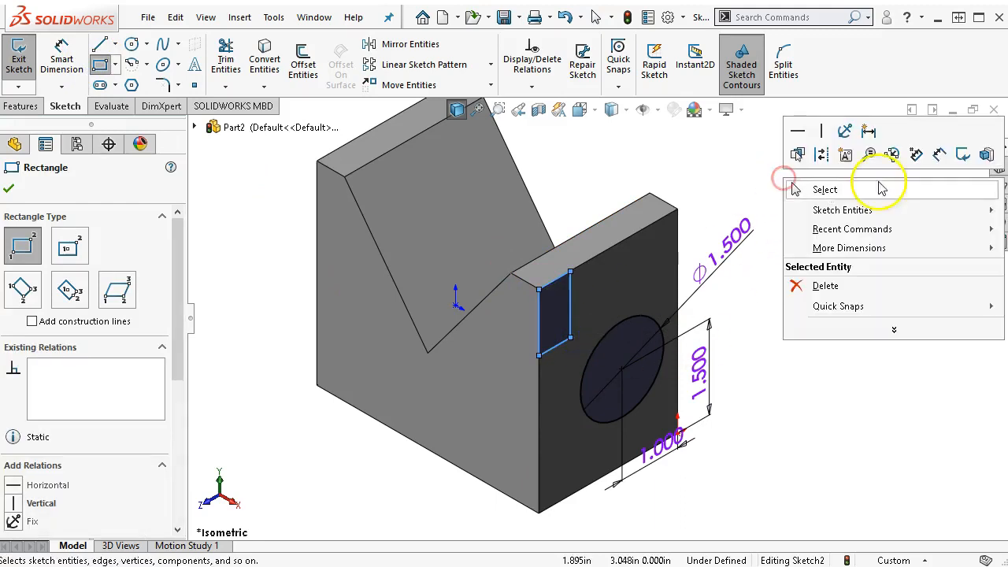
left_click(940, 154)
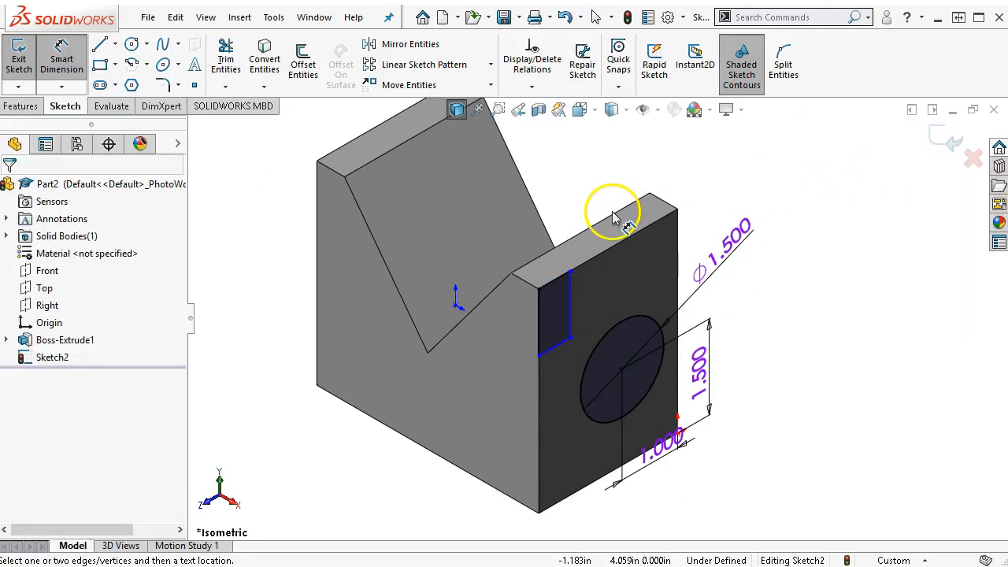
left_click(536, 325)
left_click(465, 355)
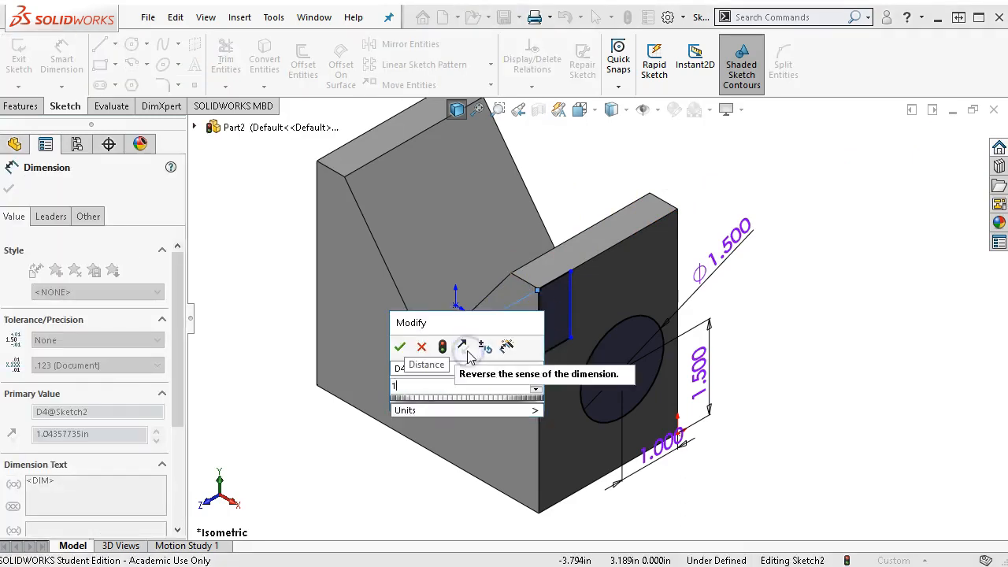
type("1")
key("Return")
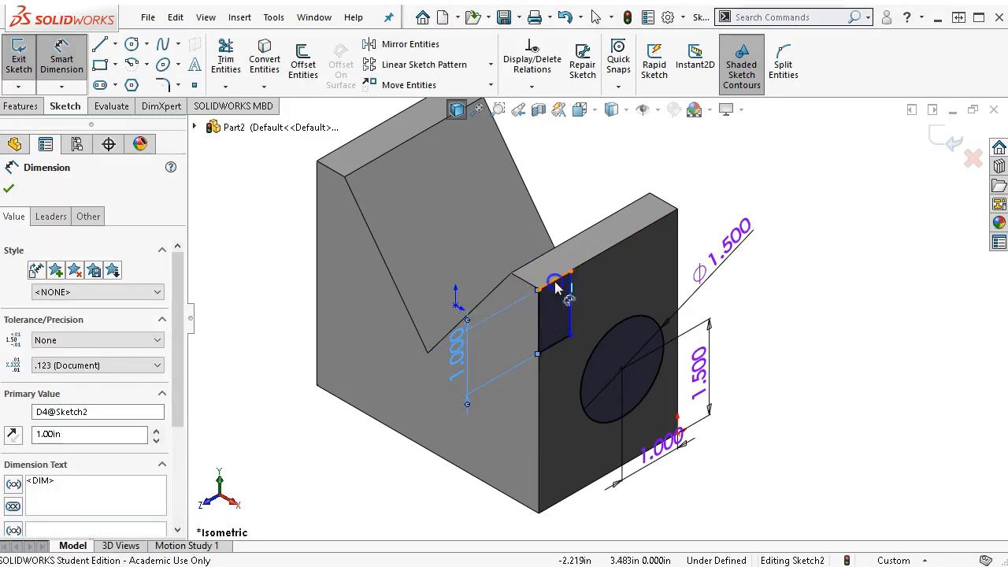
Step: Dimension the corner rectangle's width as 0.5 in along its top edge and finish dimensioning
left_click(554, 280)
left_click(564, 182)
type(".5")
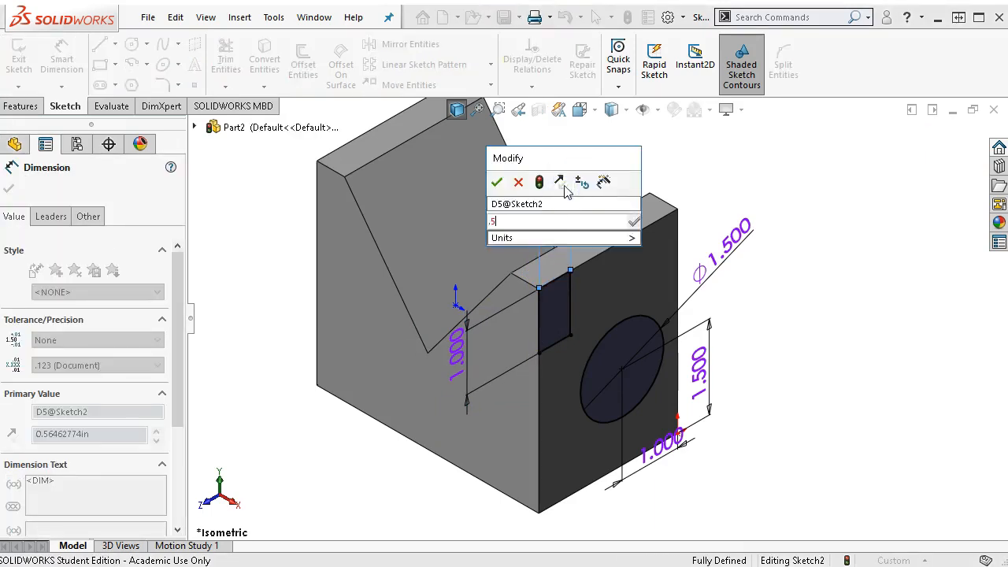
key("Return")
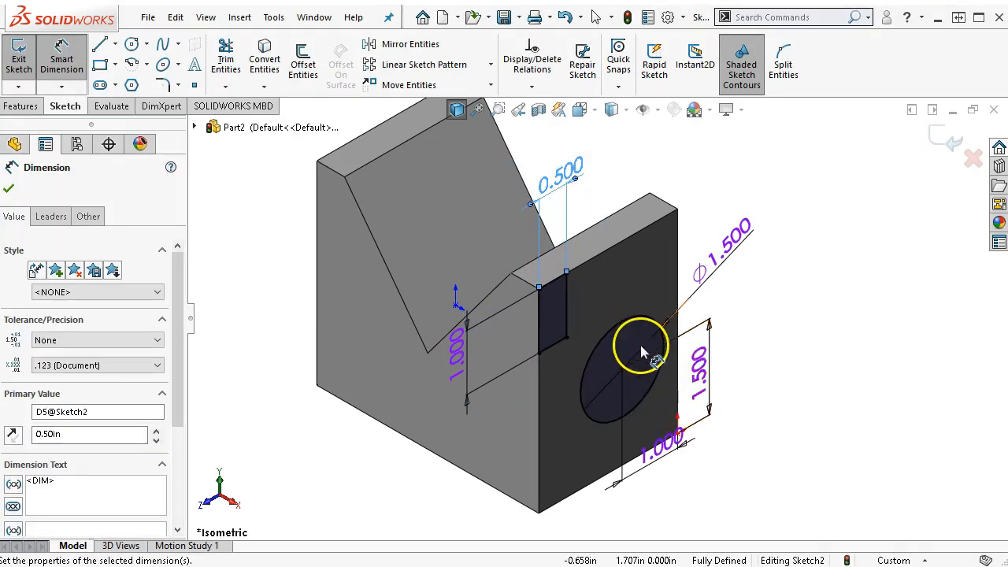
right_click(809, 293)
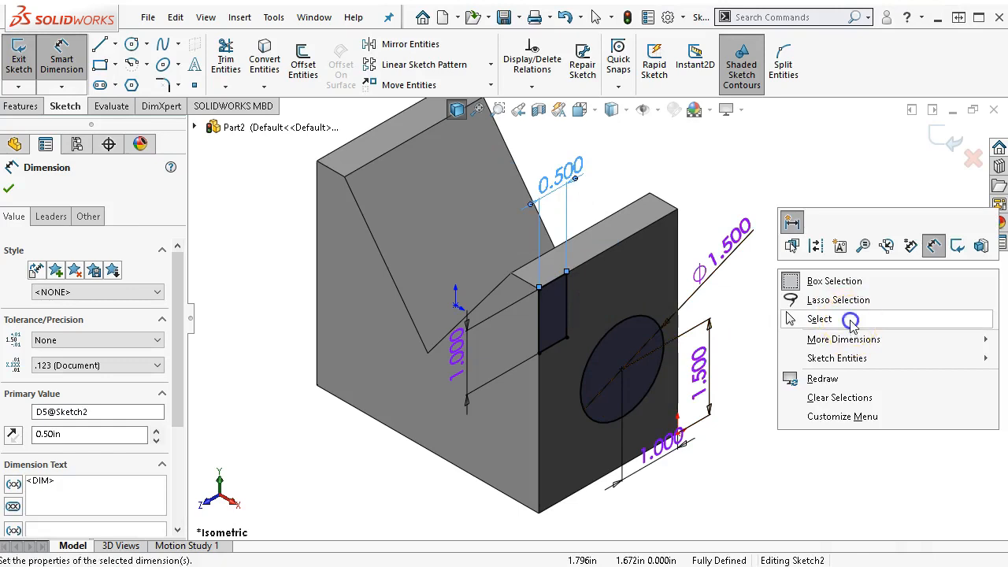
left_click(852, 320)
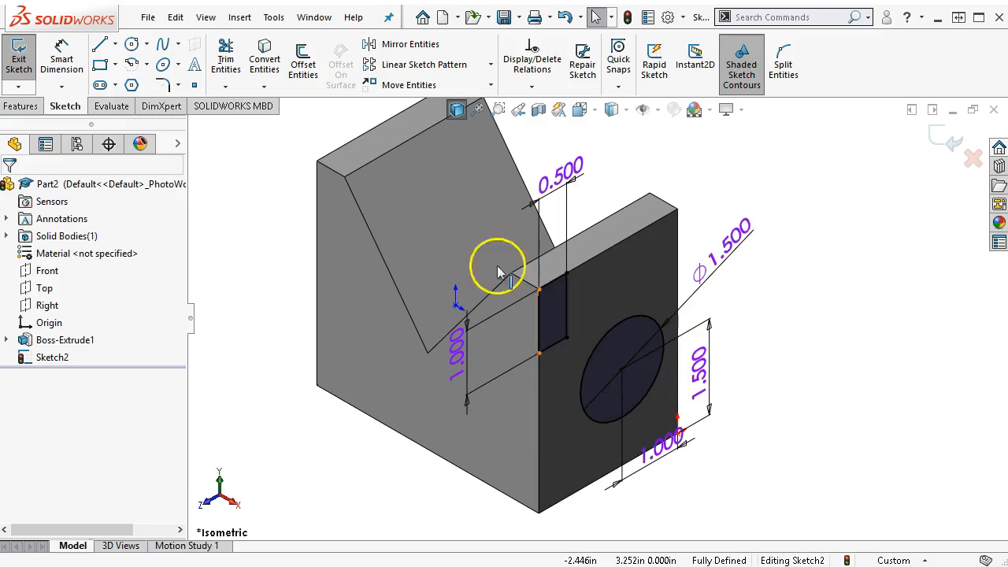
Step: Cut the circle and corner rectangle Through All the block with Extruded Cut and show the part in isometric view
left_click(20, 106)
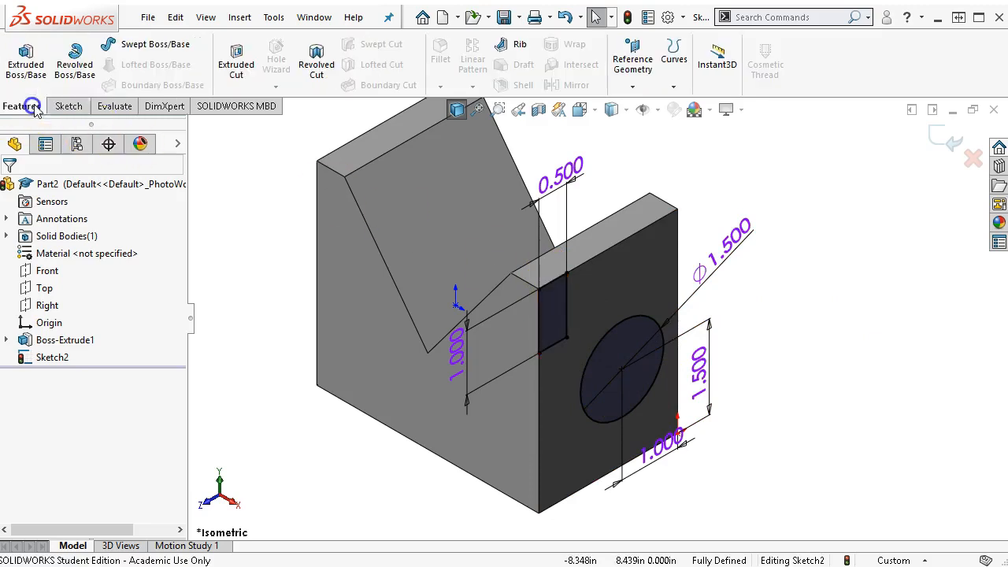
left_click(236, 67)
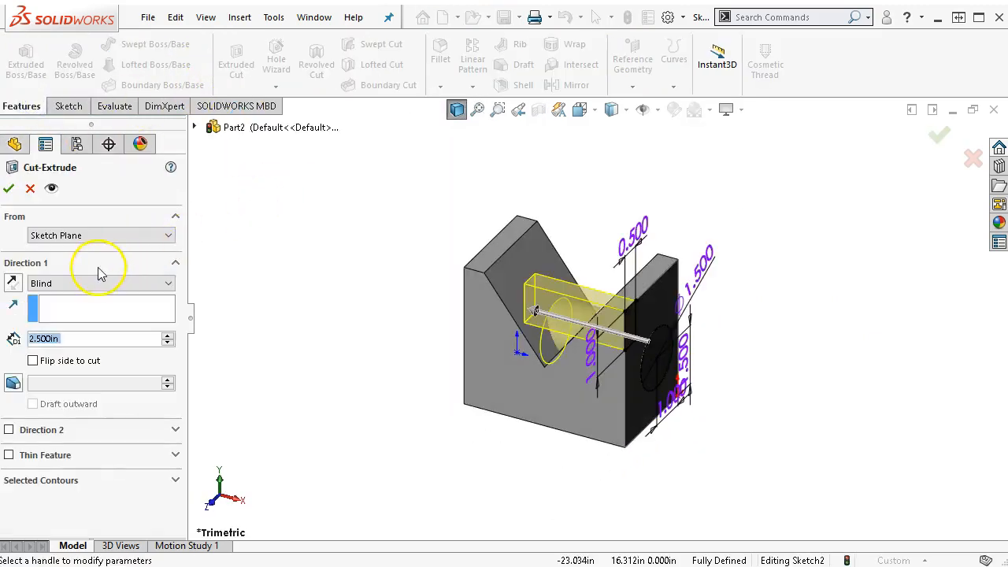
left_click(94, 284)
left_click(55, 308)
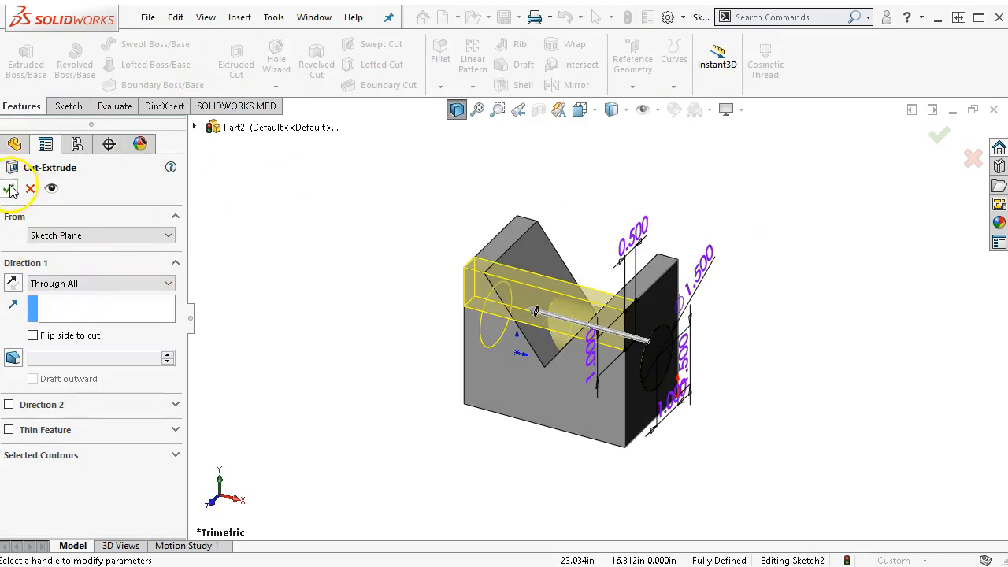
left_click(8, 188)
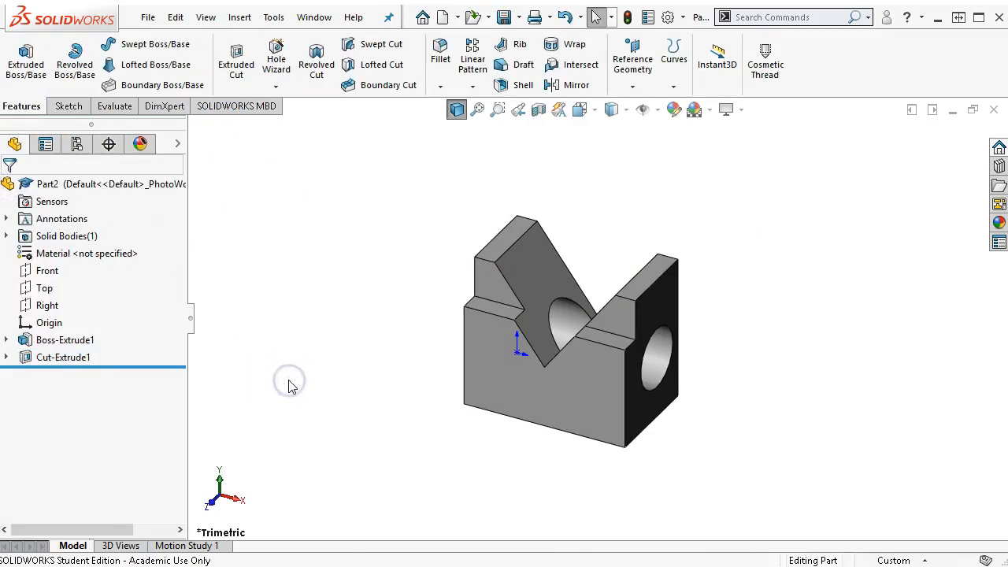
key("ctrl+7")
left_click(244, 341)
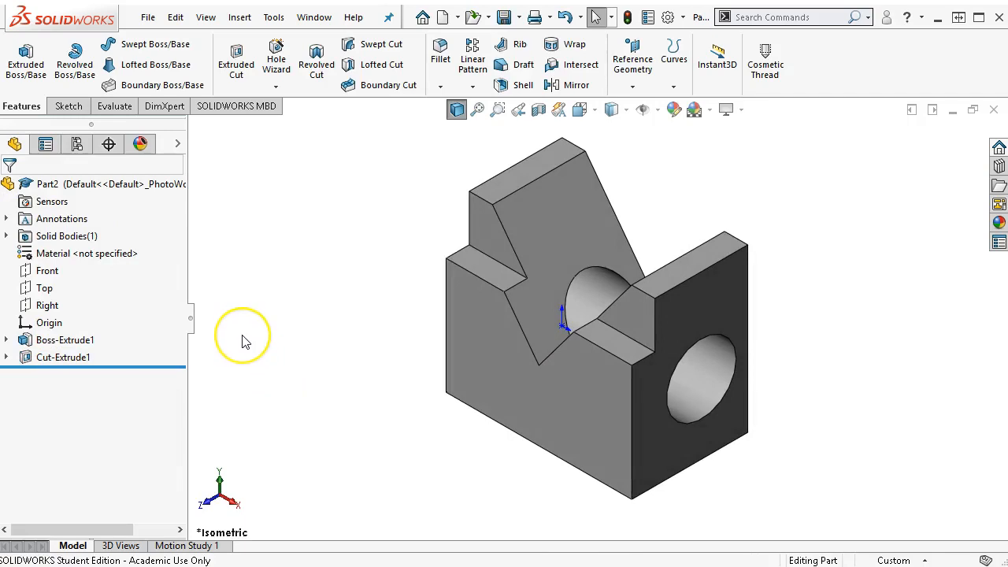